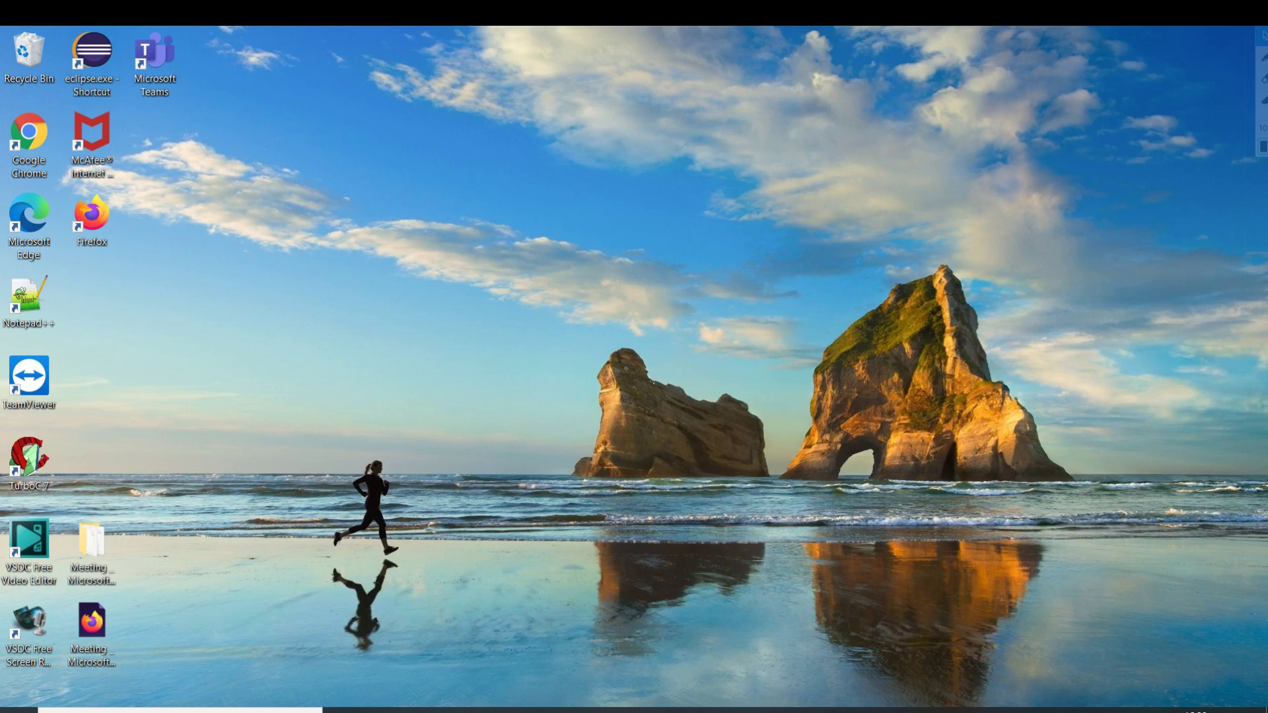
In Chrome, search Google for 'virtual box' by picking it from search history.
{"action": "left_click", "coordinate": [753, 711]}
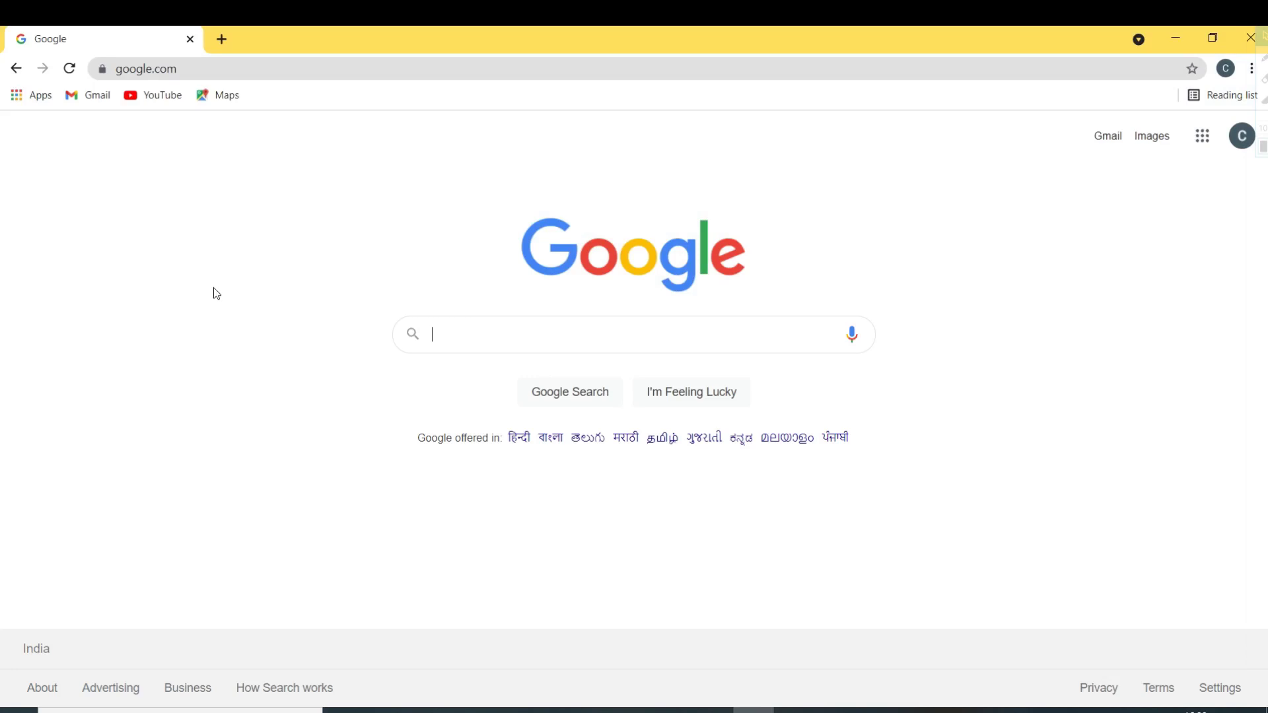
{"action": "left_click", "coordinate": [468, 334]}
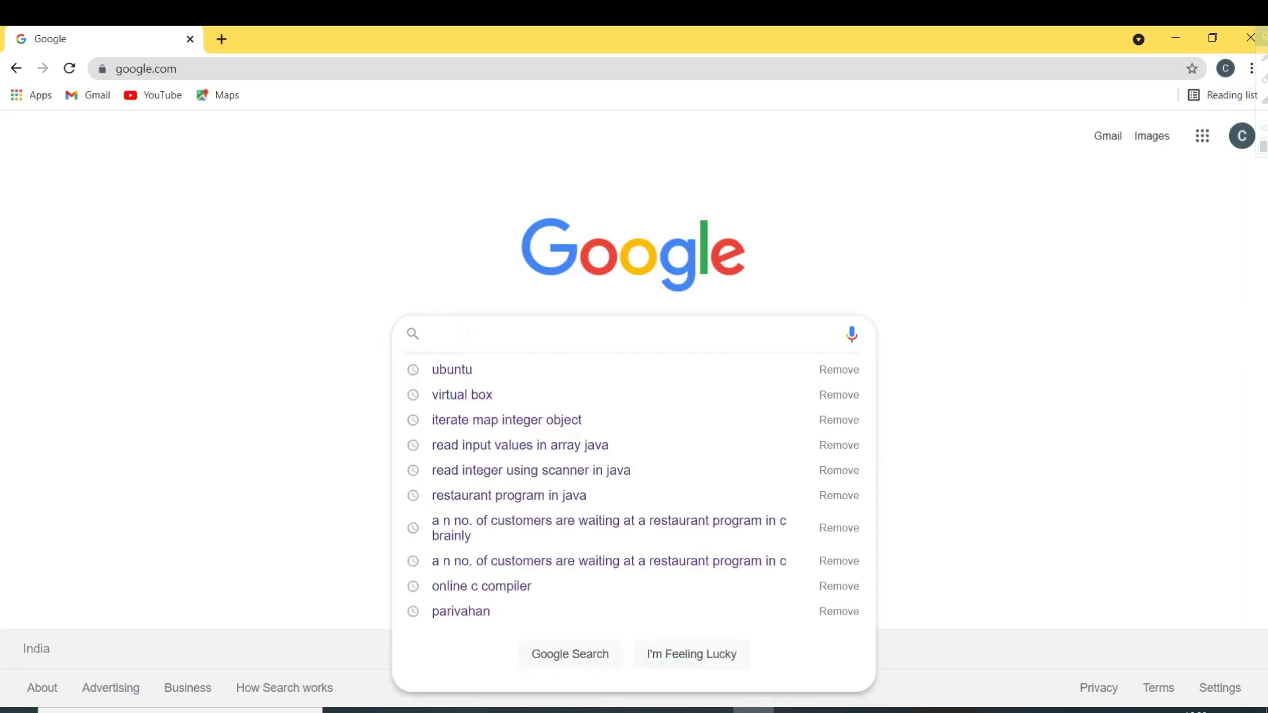
{"action": "key", "text": "Down"}
{"action": "key", "text": "Down"}
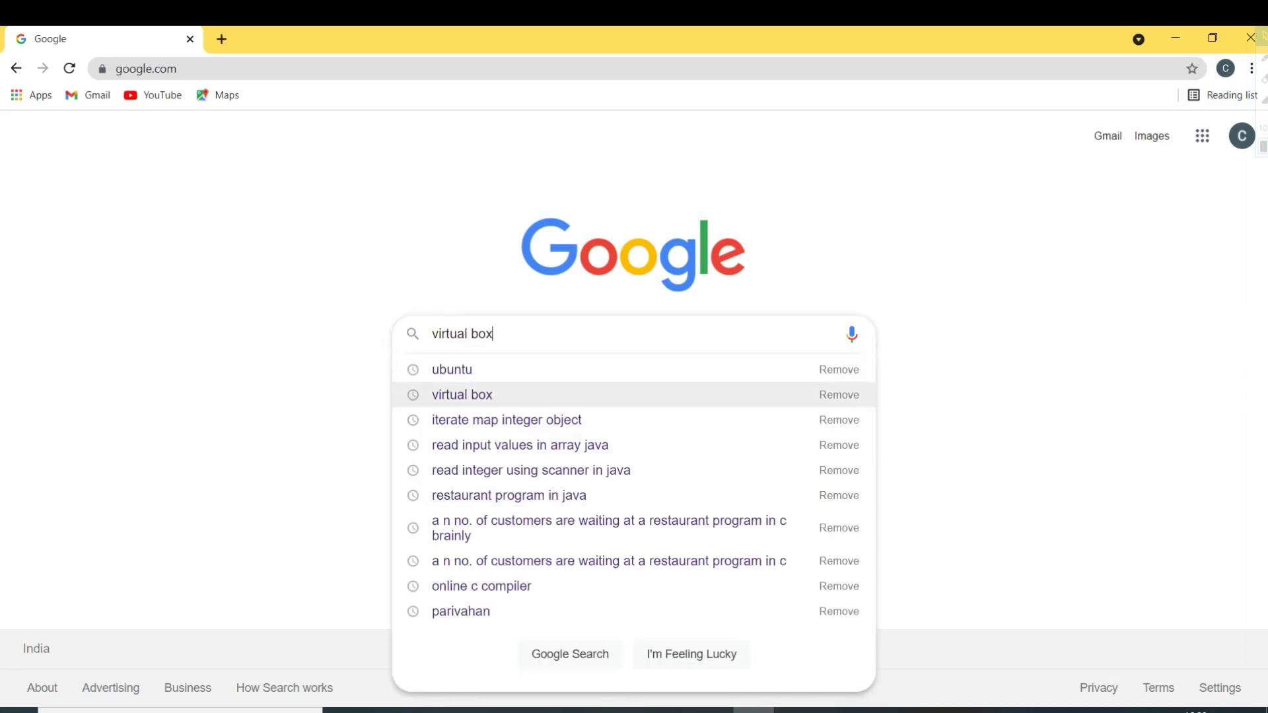
{"action": "key", "text": "Return"}
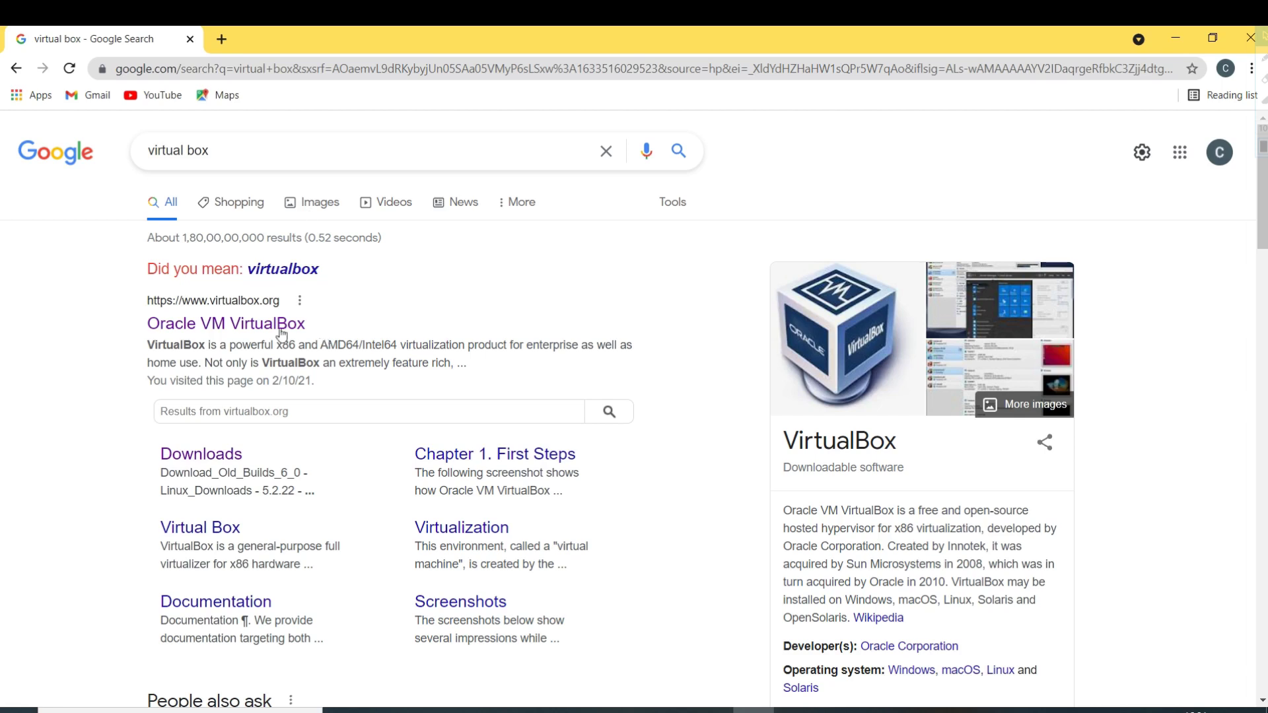
Open the official virtualbox.org site and go to its Downloads page.
{"action": "left_click", "coordinate": [216, 328]}
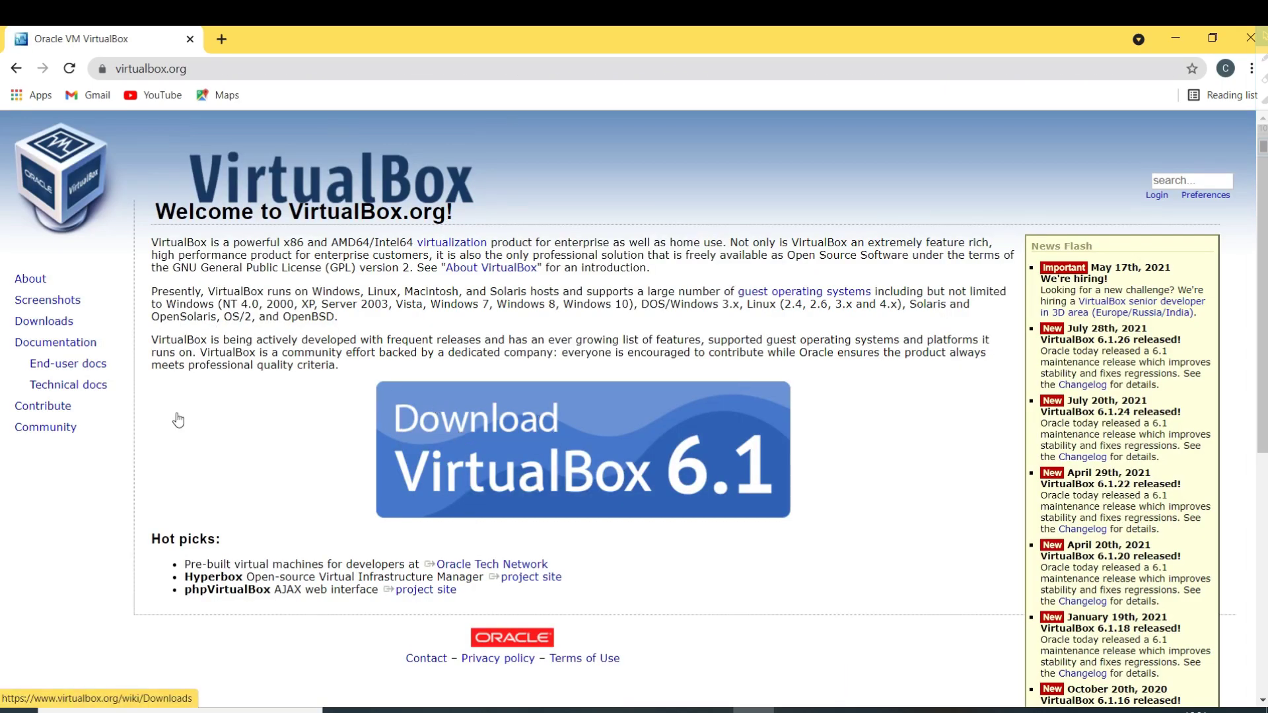
{"action": "double_click", "coordinate": [80, 343]}
{"action": "double_click", "coordinate": [44, 324]}
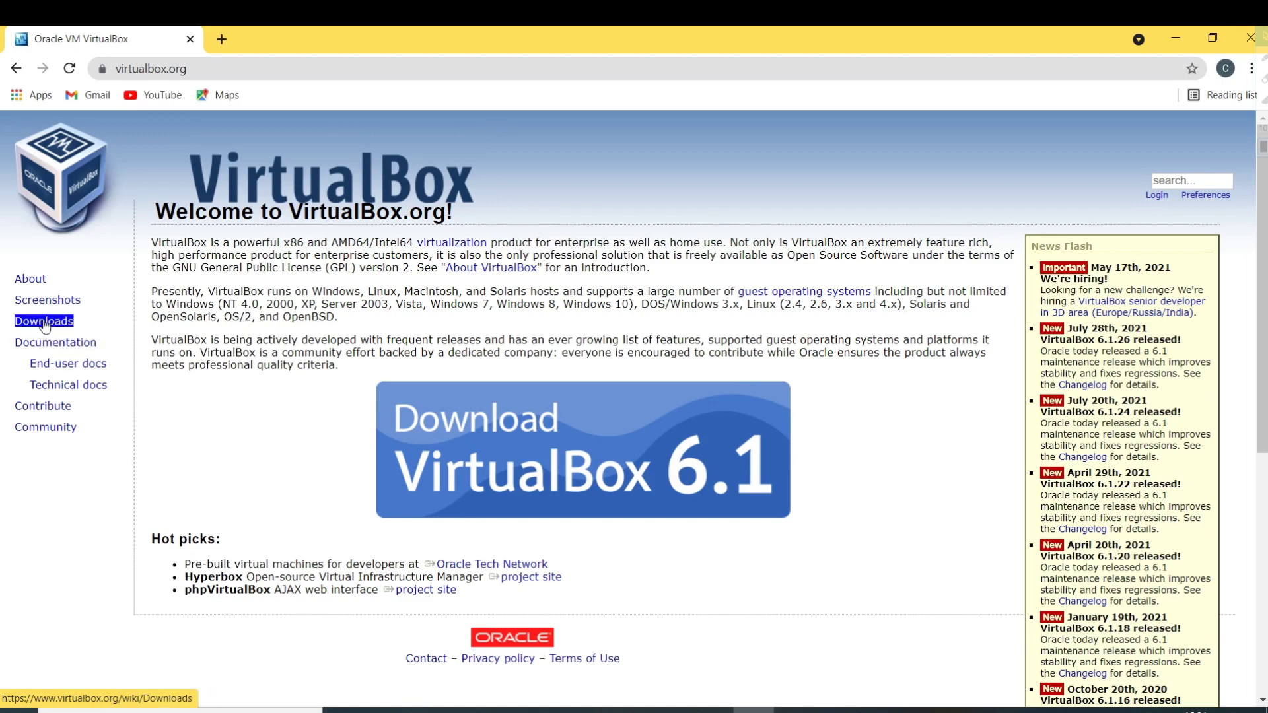
{"action": "double_click", "coordinate": [44, 324]}
Download the VirtualBox 6.1.26 installer from the Windows hosts link.
{"action": "left_click_drag", "start_coordinate": [284, 426], "coordinate": [186, 426]}
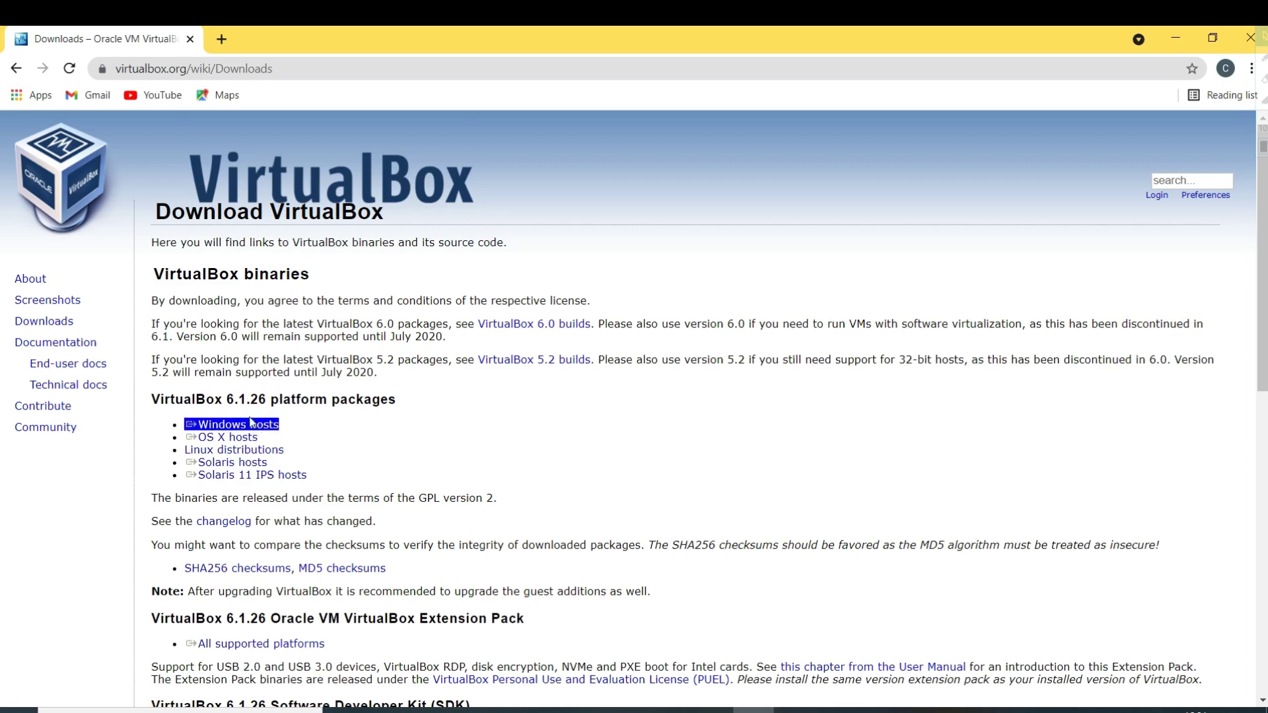
{"action": "left_click", "coordinate": [378, 428]}
{"action": "scroll", "coordinate": [378, 428], "scroll_direction": "down", "scroll_amount": 1}
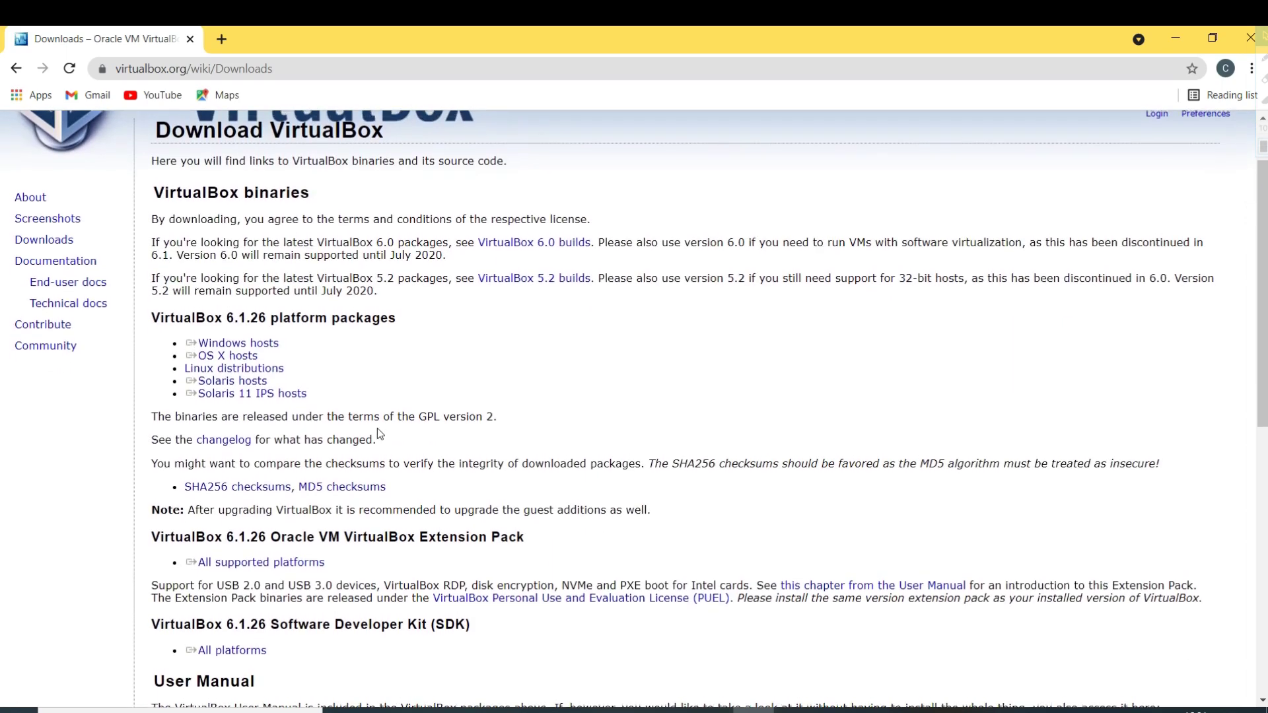
{"action": "triple_click", "coordinate": [256, 344]}
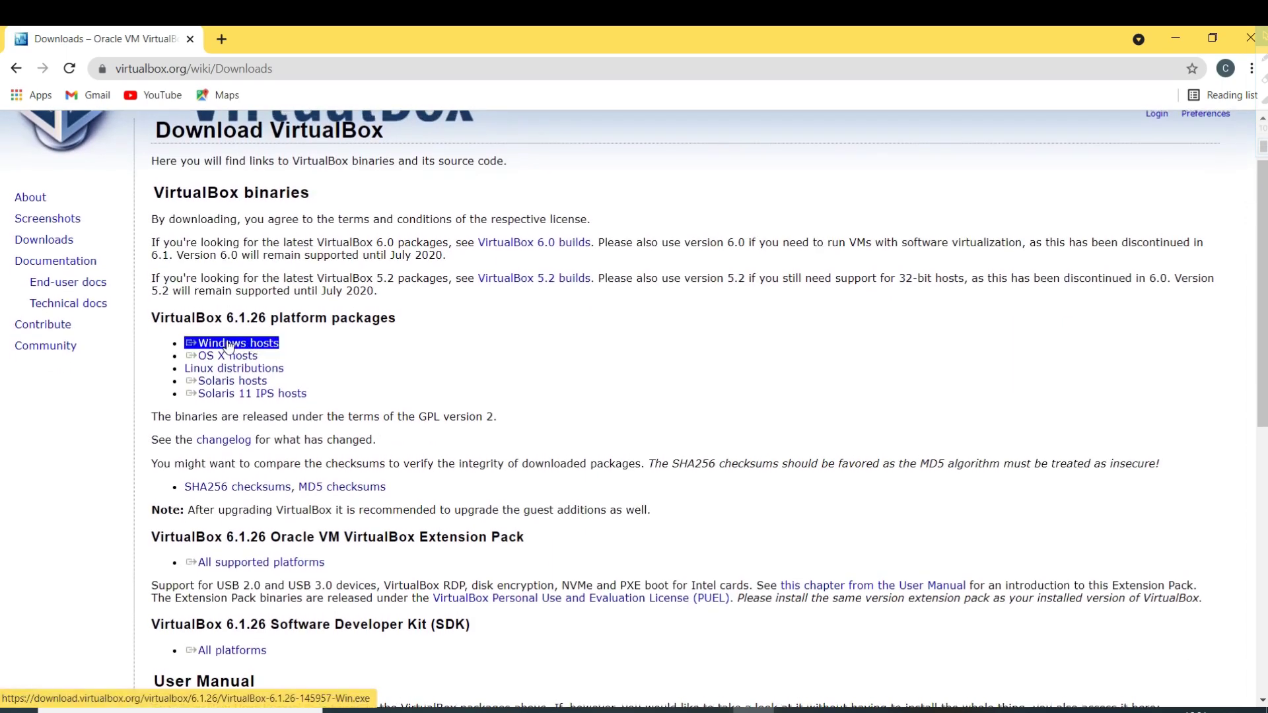
{"action": "left_click", "coordinate": [285, 349]}
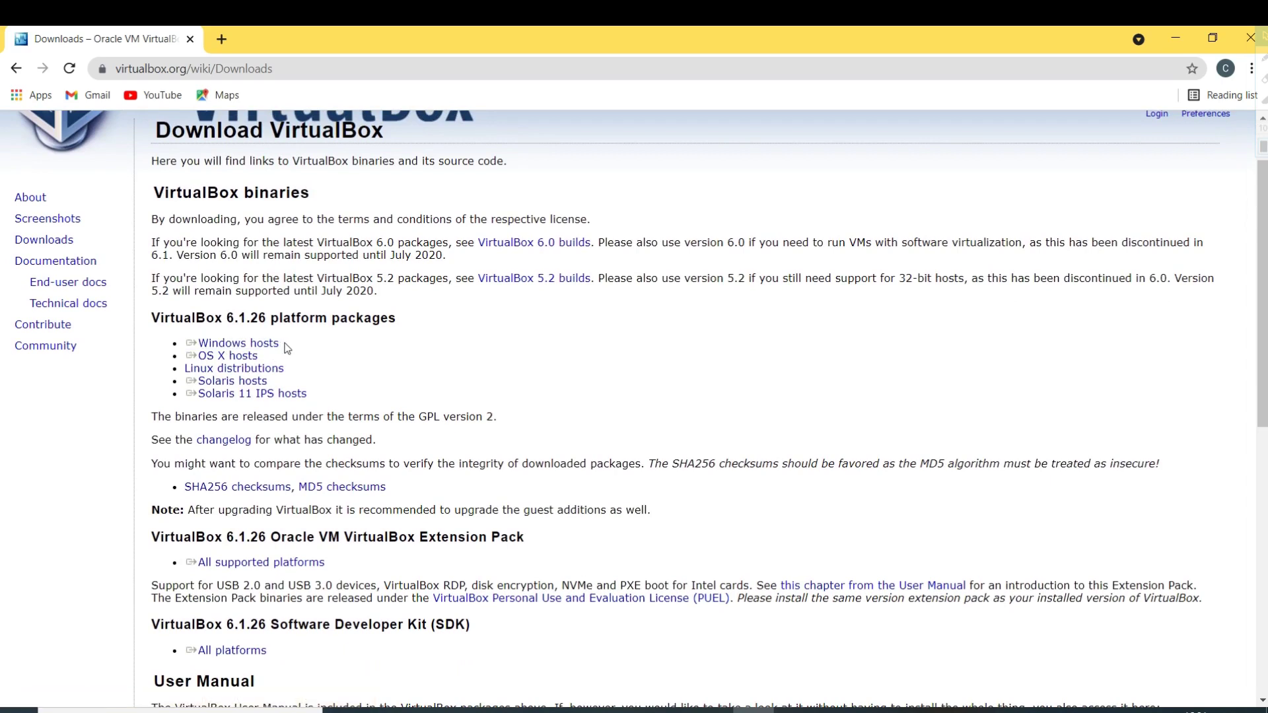
{"action": "triple_click", "coordinate": [236, 348]}
{"action": "triple_click", "coordinate": [236, 348]}
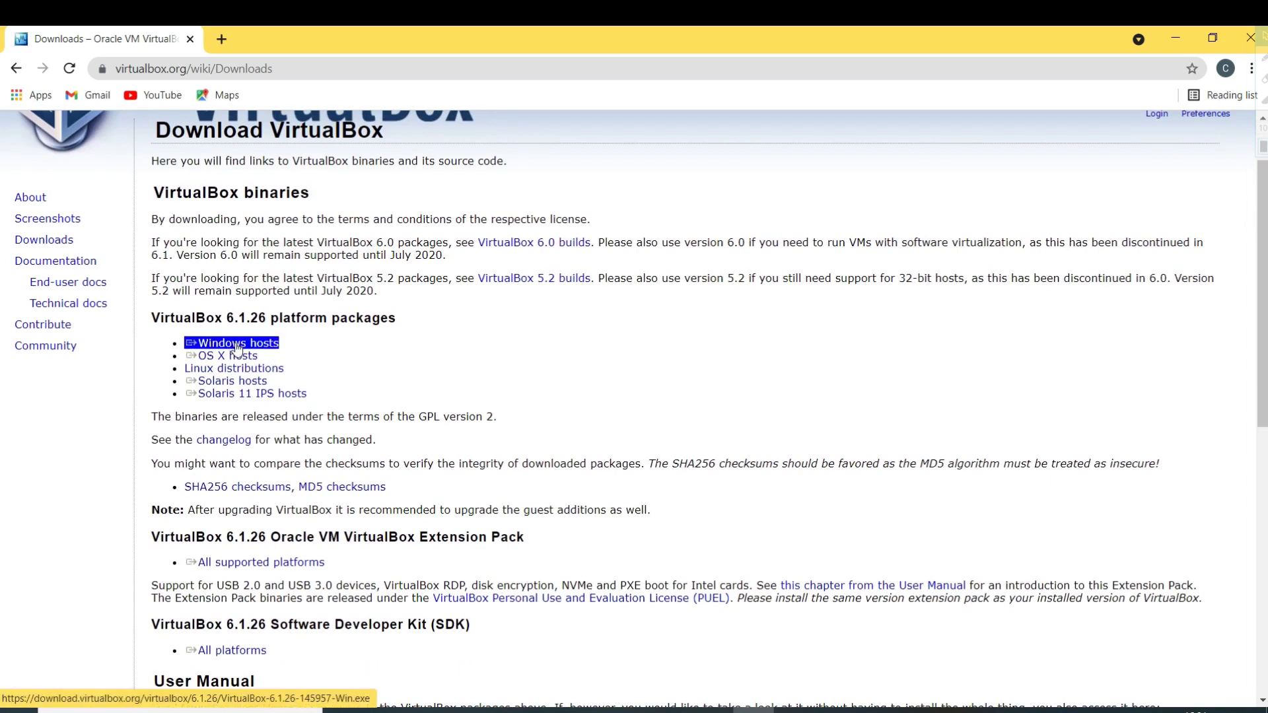
{"action": "left_click", "coordinate": [238, 348]}
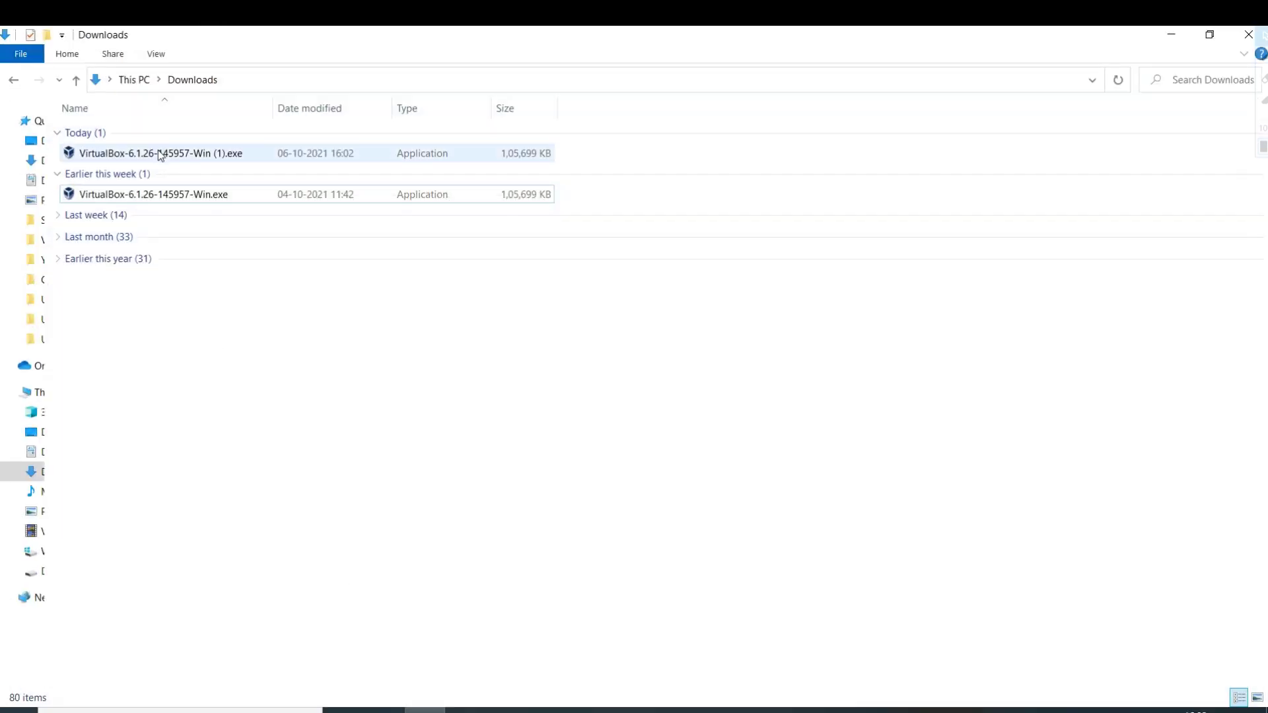
Run VirtualBox-6.1.26-145957-Win (1).exe as administrator and install the unverified app anyway.
{"action": "left_click", "coordinate": [159, 153]}
{"action": "double_click", "coordinate": [160, 153]}
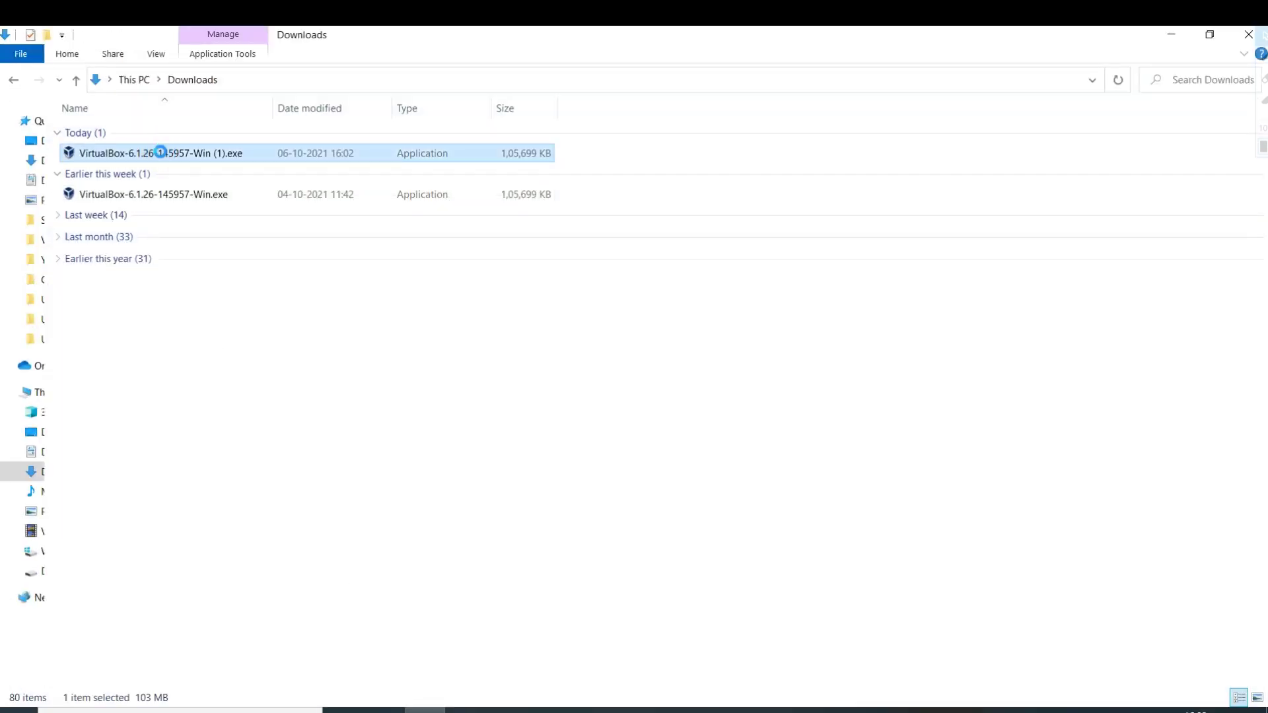
{"action": "right_click", "coordinate": [162, 154]}
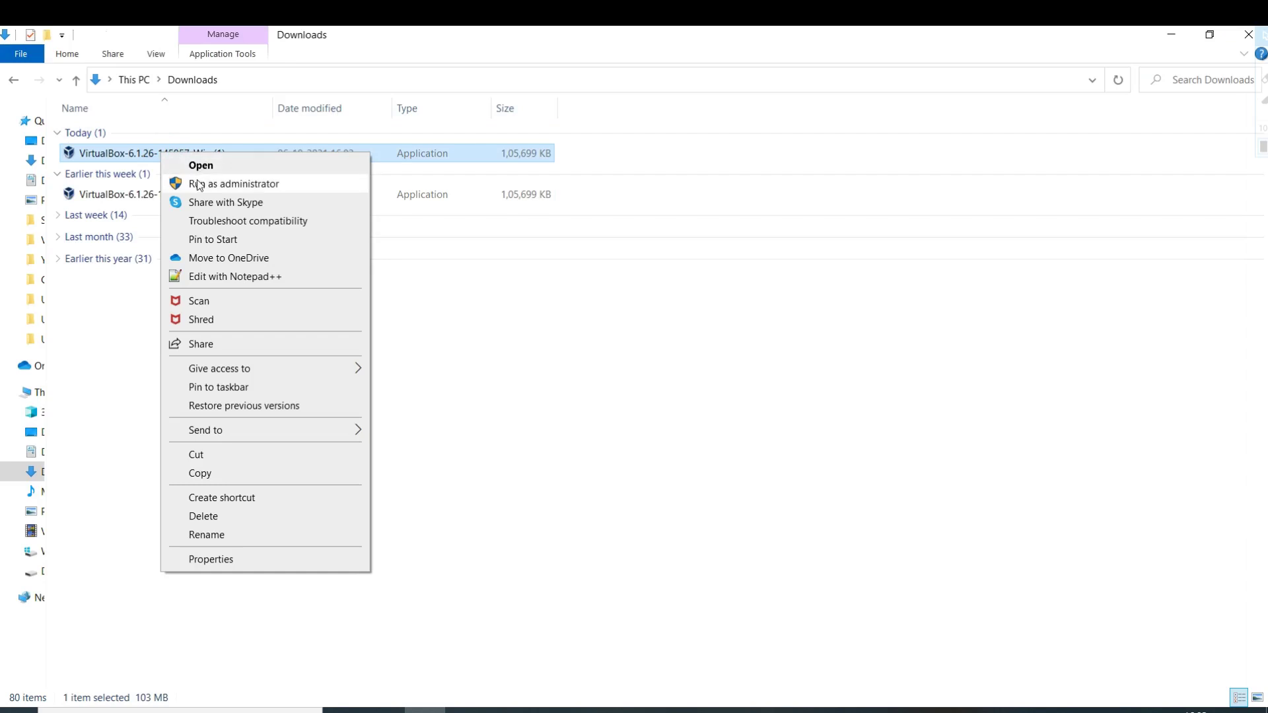
{"action": "left_click", "coordinate": [197, 181]}
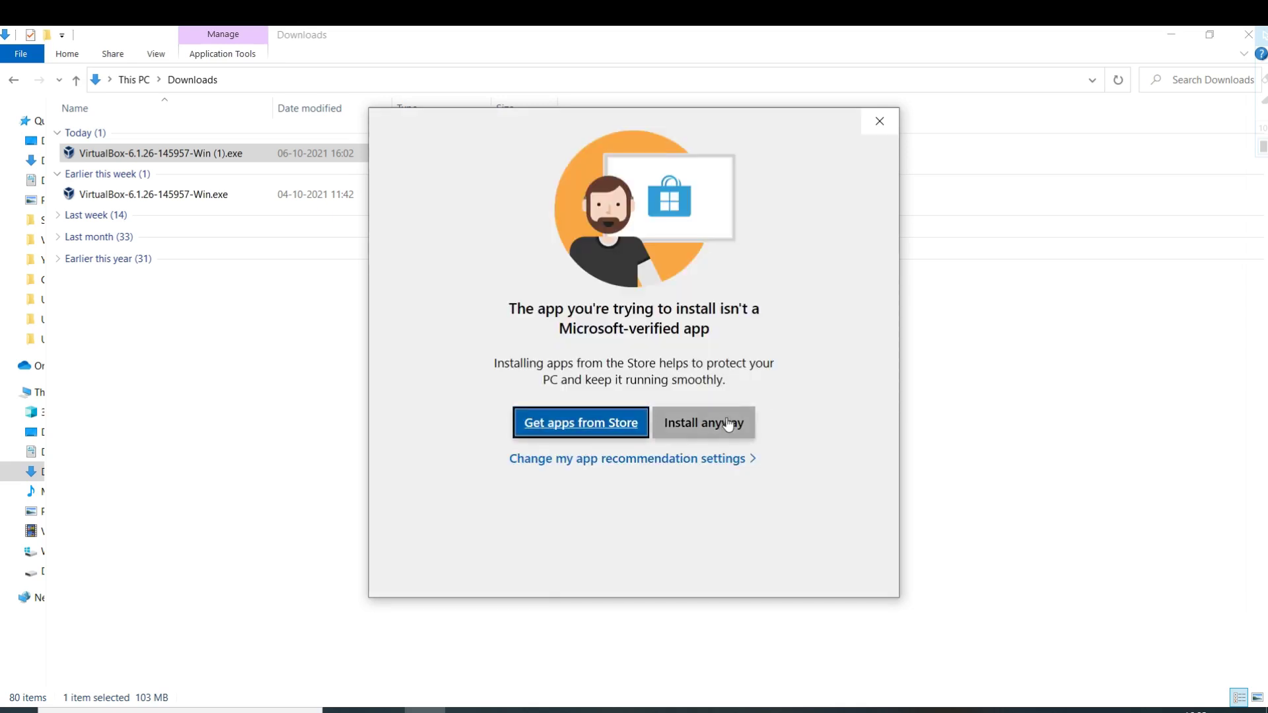
{"action": "left_click", "coordinate": [726, 421]}
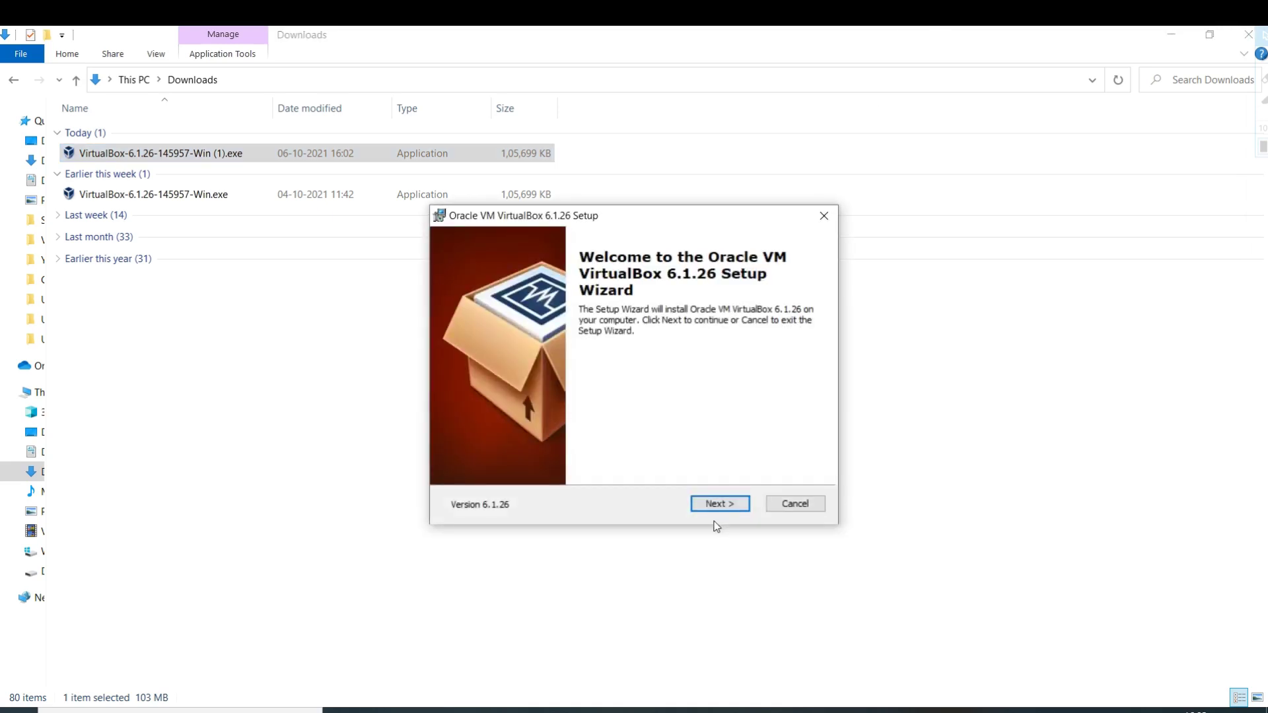
Pass the welcome page and browse to Installed Apps on Data (D:) as the install folder.
{"action": "left_click", "coordinate": [714, 505]}
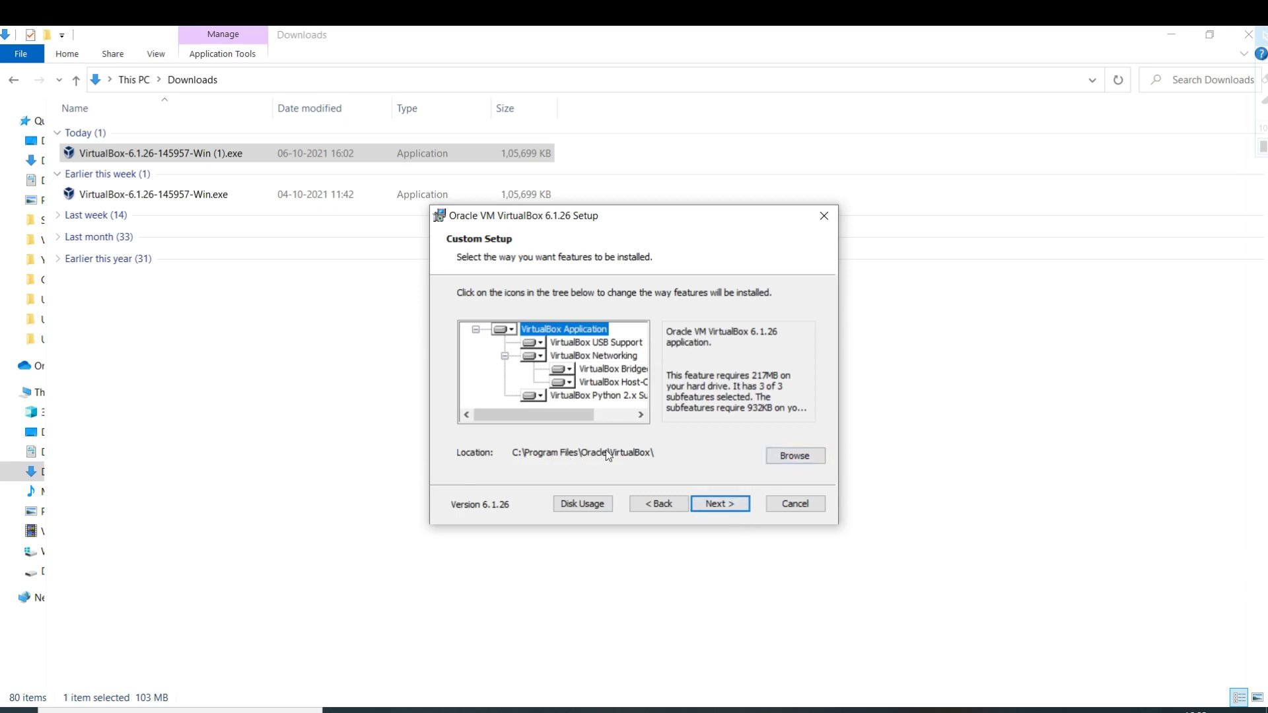
{"action": "left_click", "coordinate": [812, 453]}
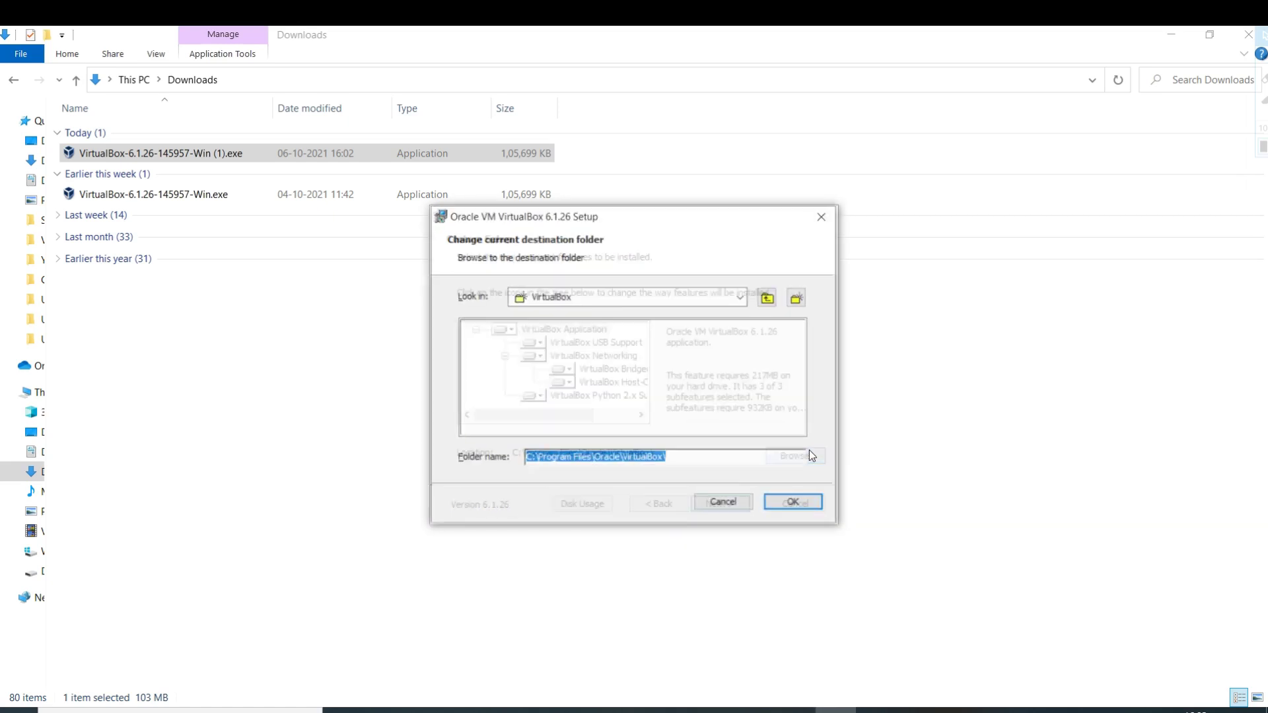
{"action": "left_click", "coordinate": [742, 297]}
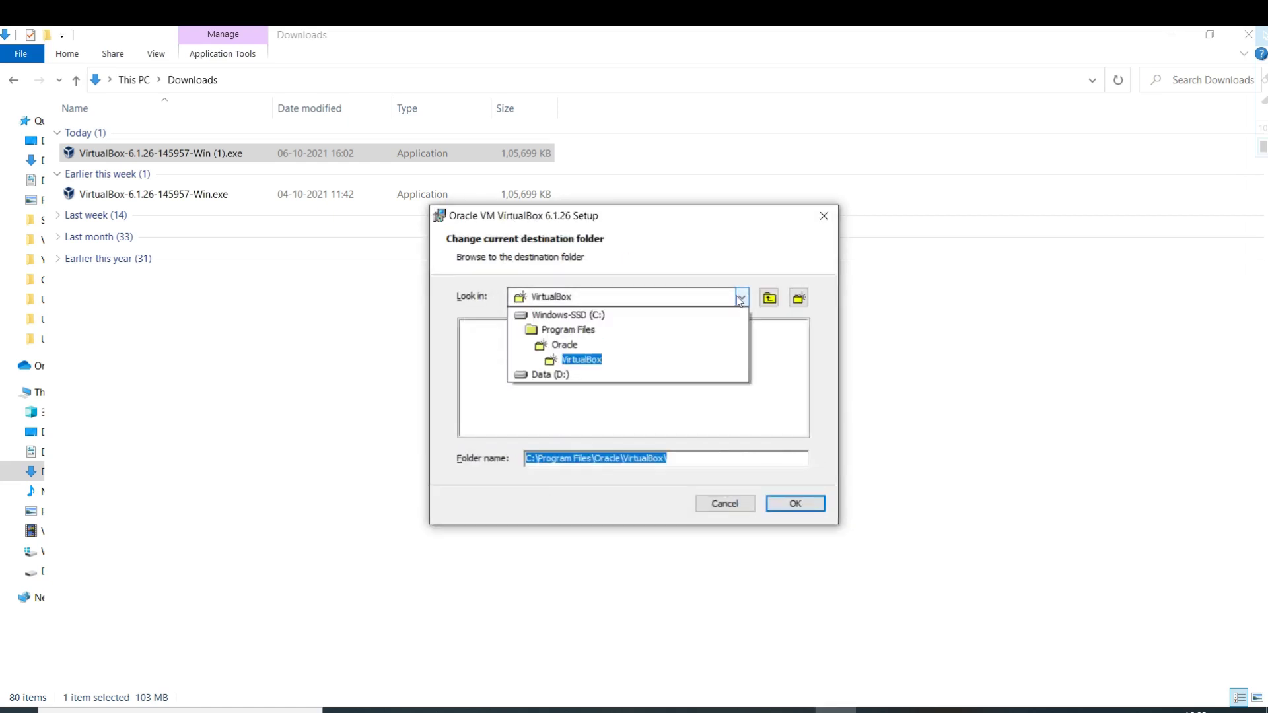
{"action": "left_click", "coordinate": [553, 374]}
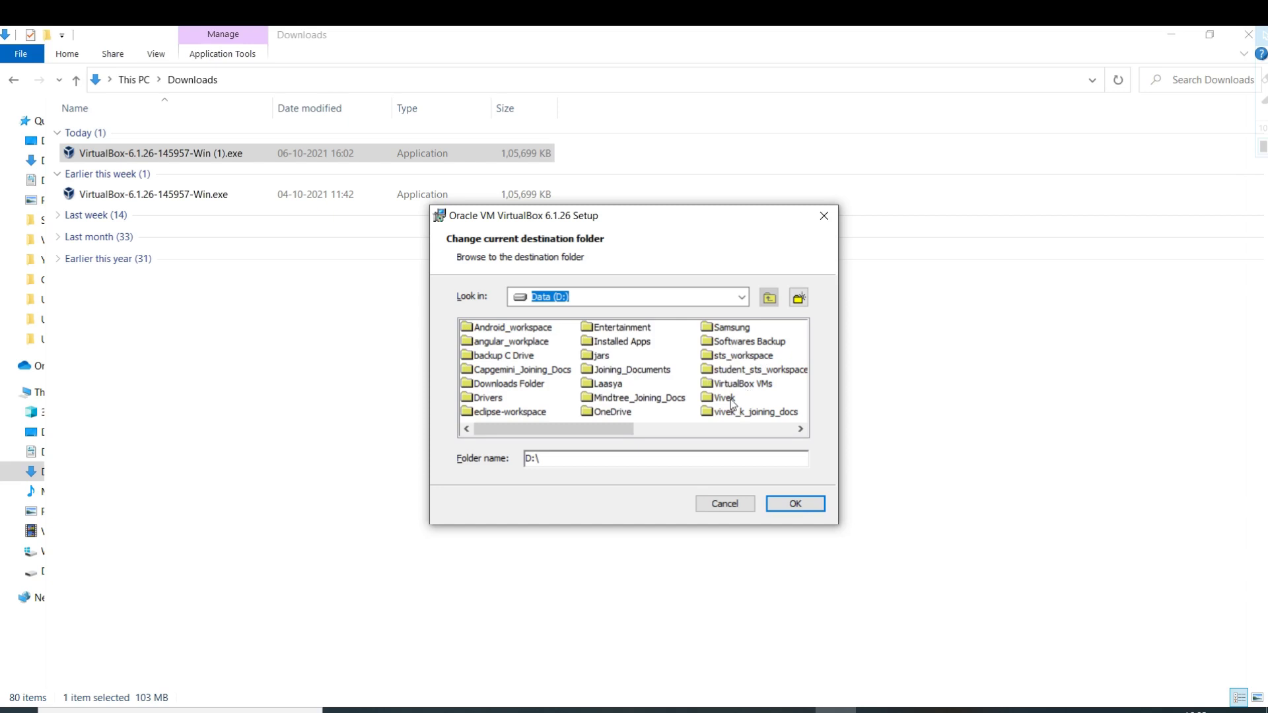
{"action": "left_click", "coordinate": [612, 348]}
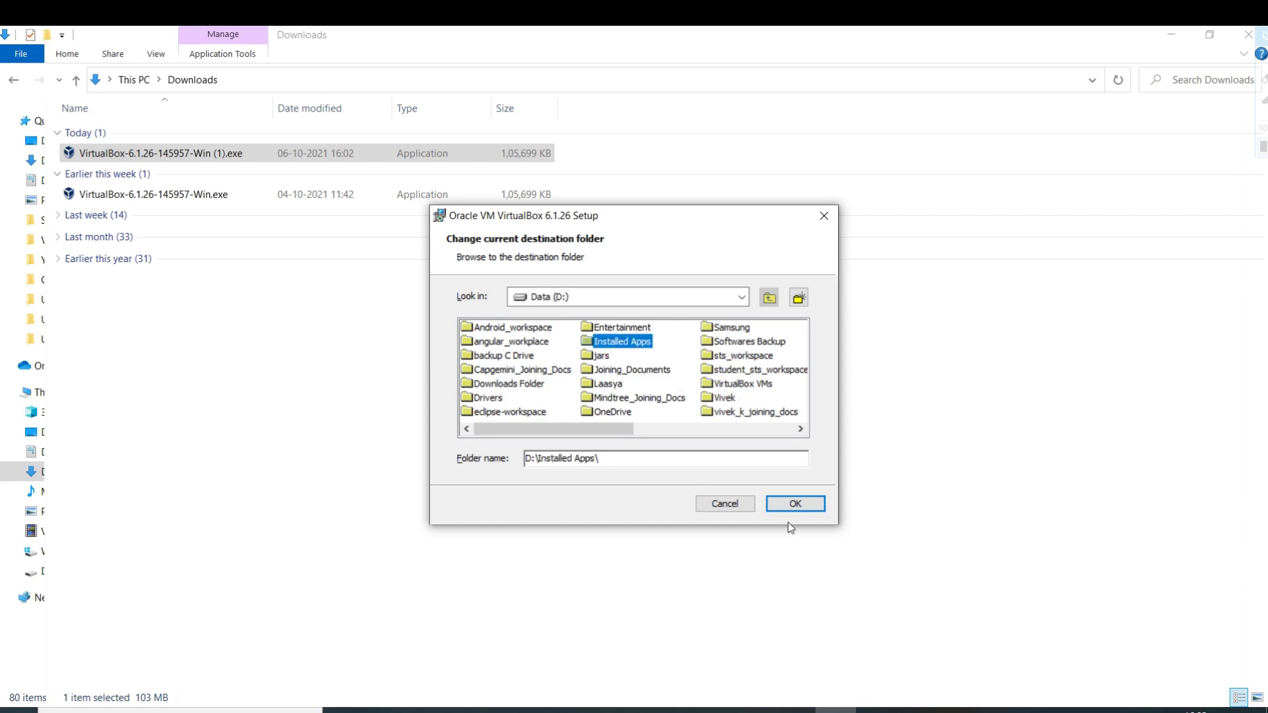
{"action": "left_click", "coordinate": [779, 505]}
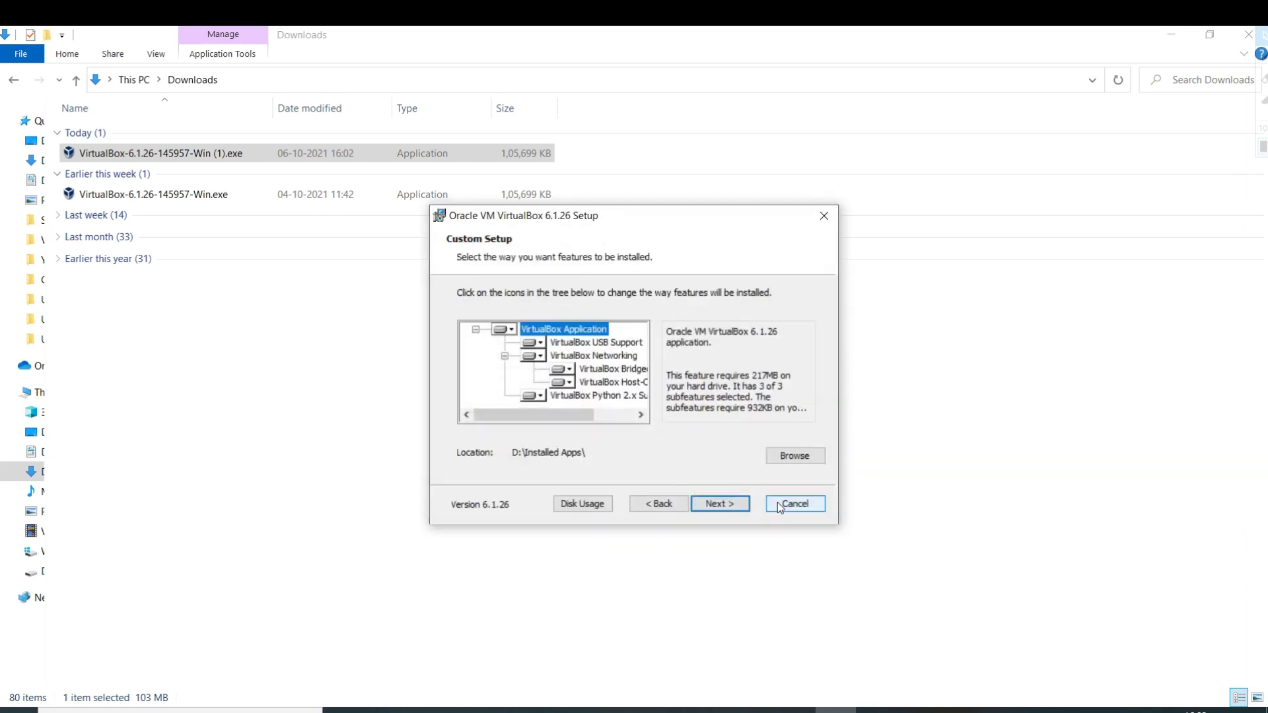
Turn off registering file associations in the setup options.
{"action": "left_click", "coordinate": [728, 509]}
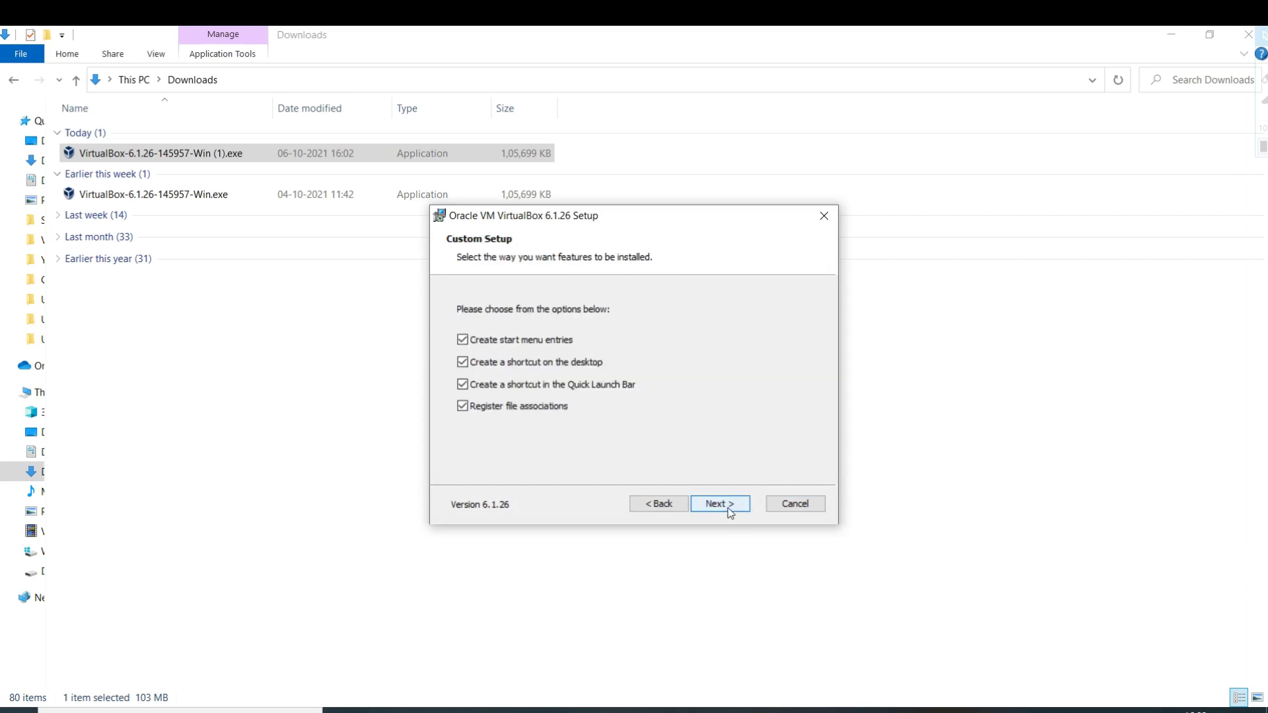
{"action": "left_click", "coordinate": [461, 407]}
{"action": "left_click", "coordinate": [729, 505]}
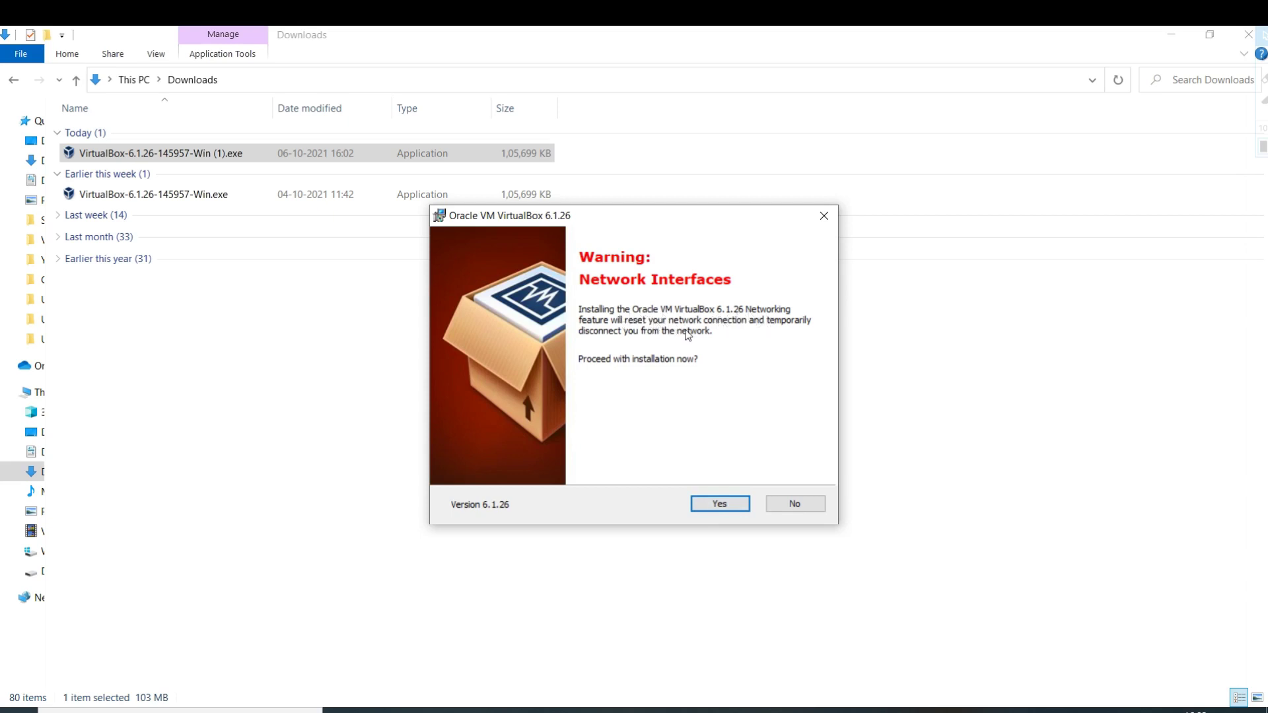
Accept the network interfaces warning, install VirtualBox 6.1.26, and finish the wizard.
{"action": "left_click", "coordinate": [720, 505]}
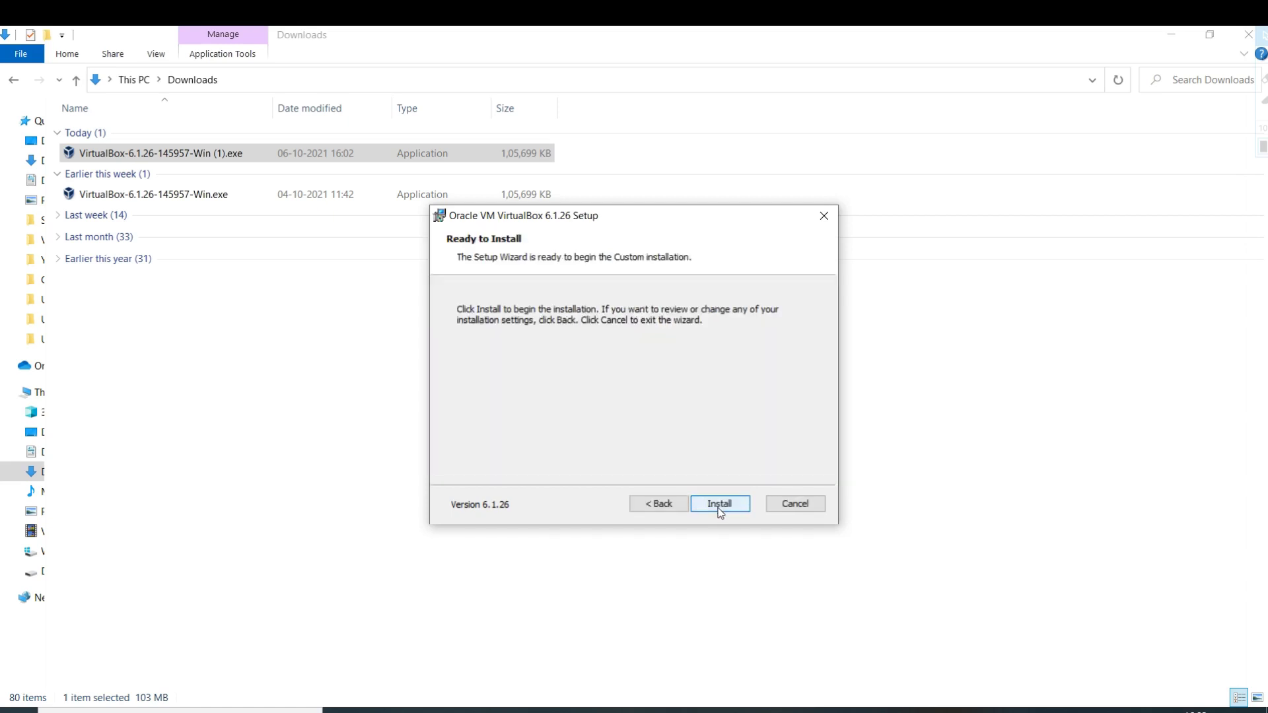
{"action": "left_click", "coordinate": [719, 504]}
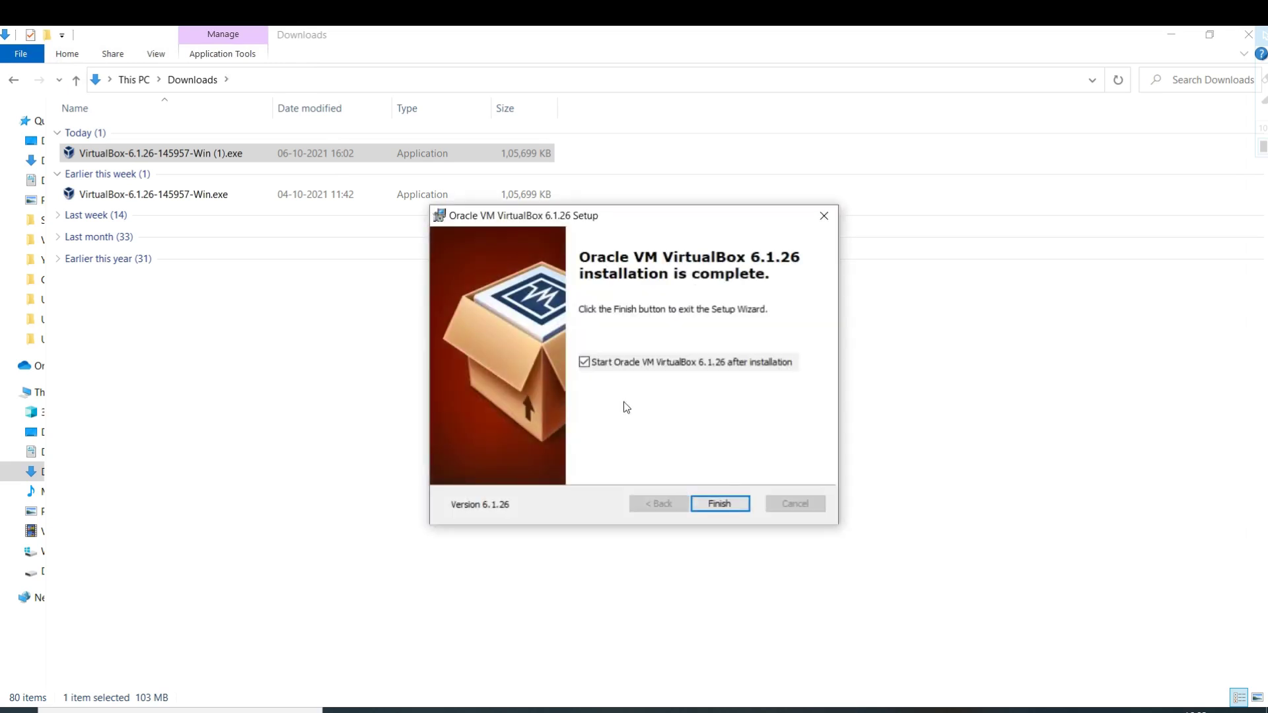
{"action": "left_click", "coordinate": [582, 356]}
{"action": "left_click", "coordinate": [719, 504]}
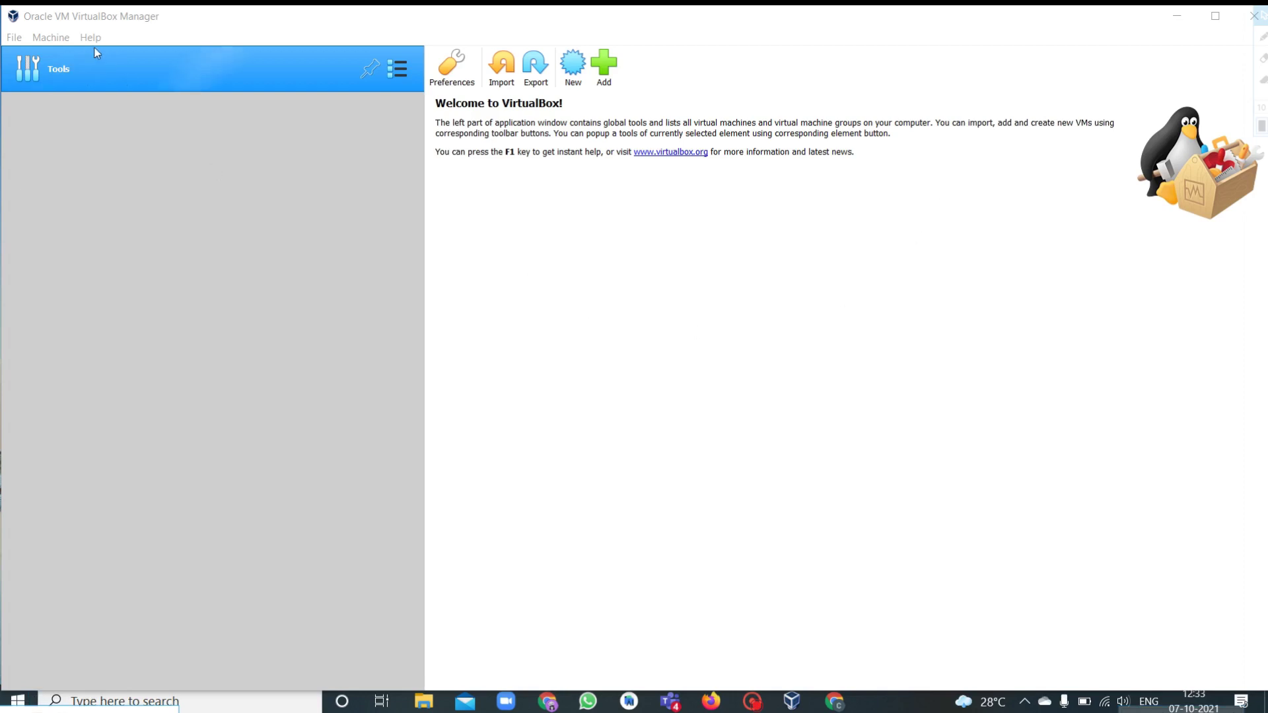
Start a new machine named 'Ubuntu 20.04' with 5230 MB of memory.
{"action": "left_click", "coordinate": [573, 74]}
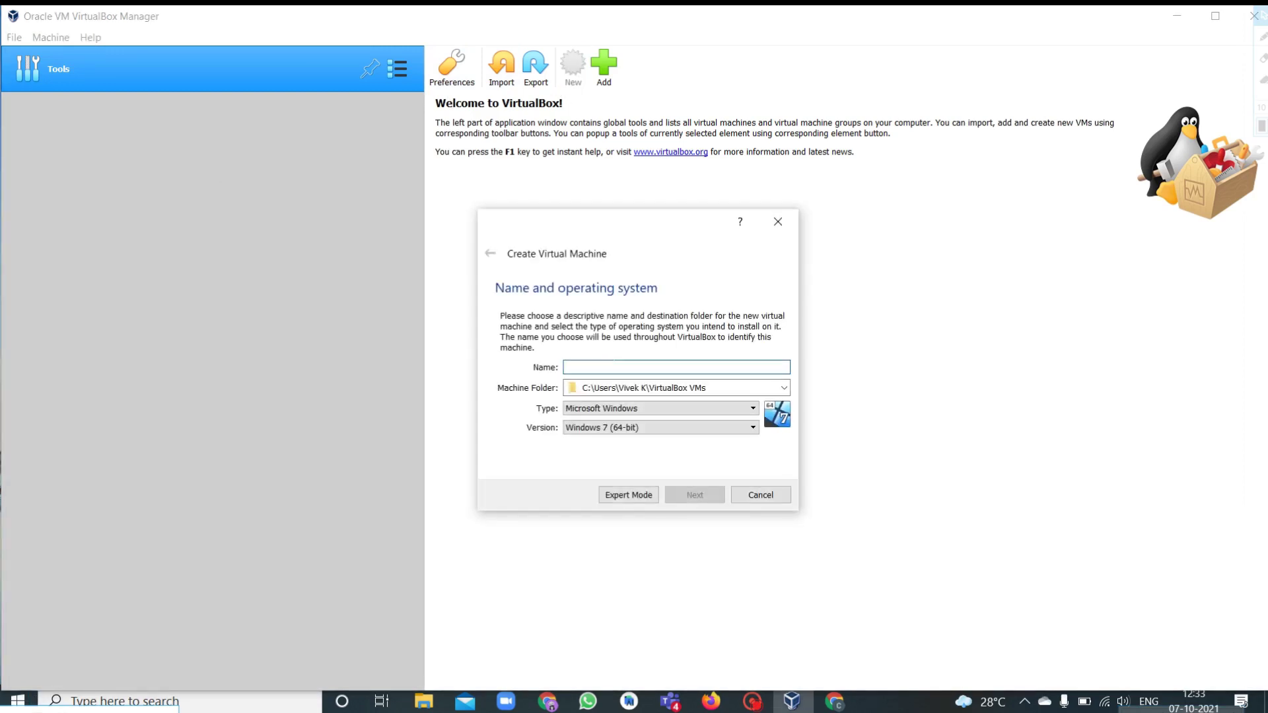
{"action": "left_click", "coordinate": [612, 365]}
{"action": "type", "text": "Ubuntu 20.04"}
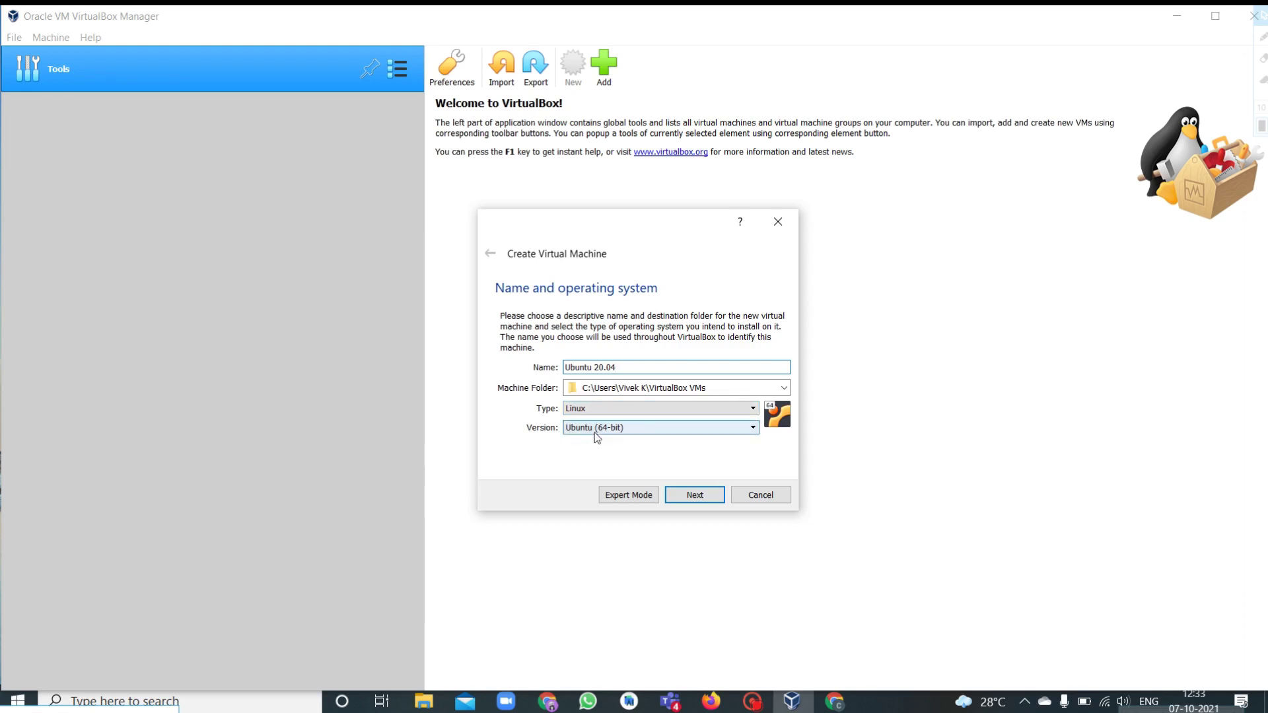
{"action": "left_click", "coordinate": [687, 495]}
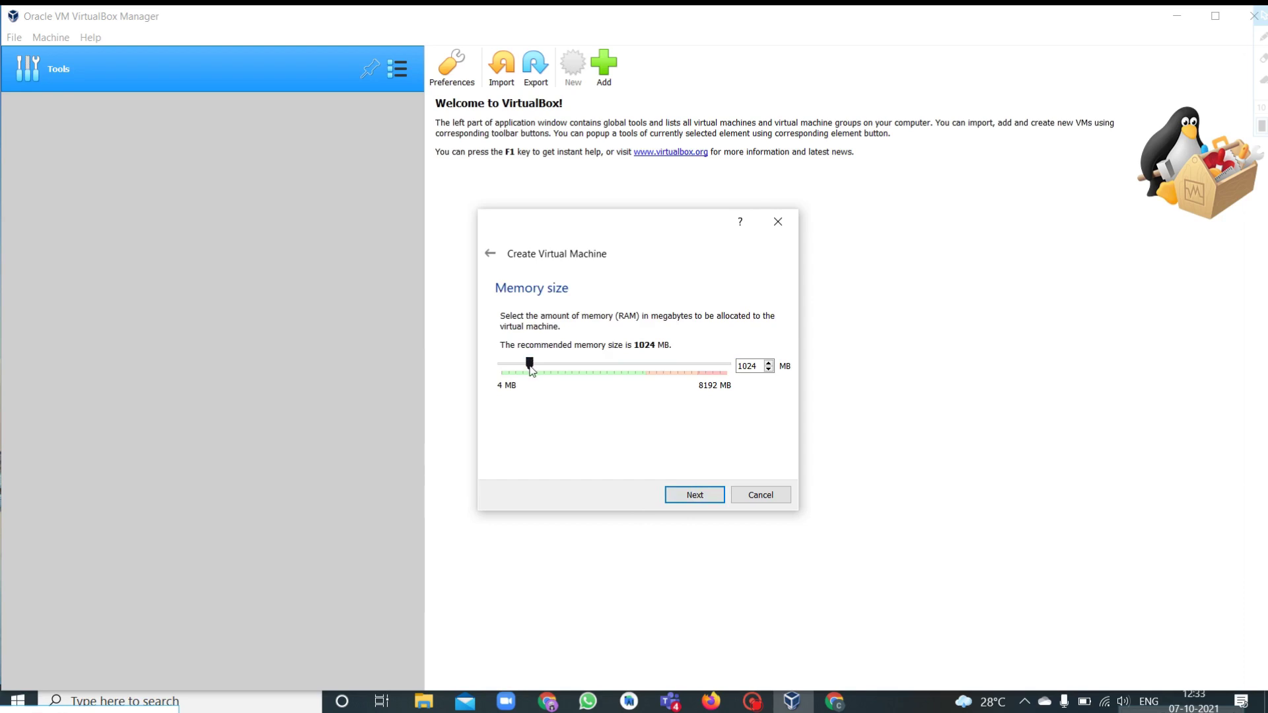
{"action": "left_click_drag", "start_coordinate": [530, 367], "coordinate": [645, 377]}
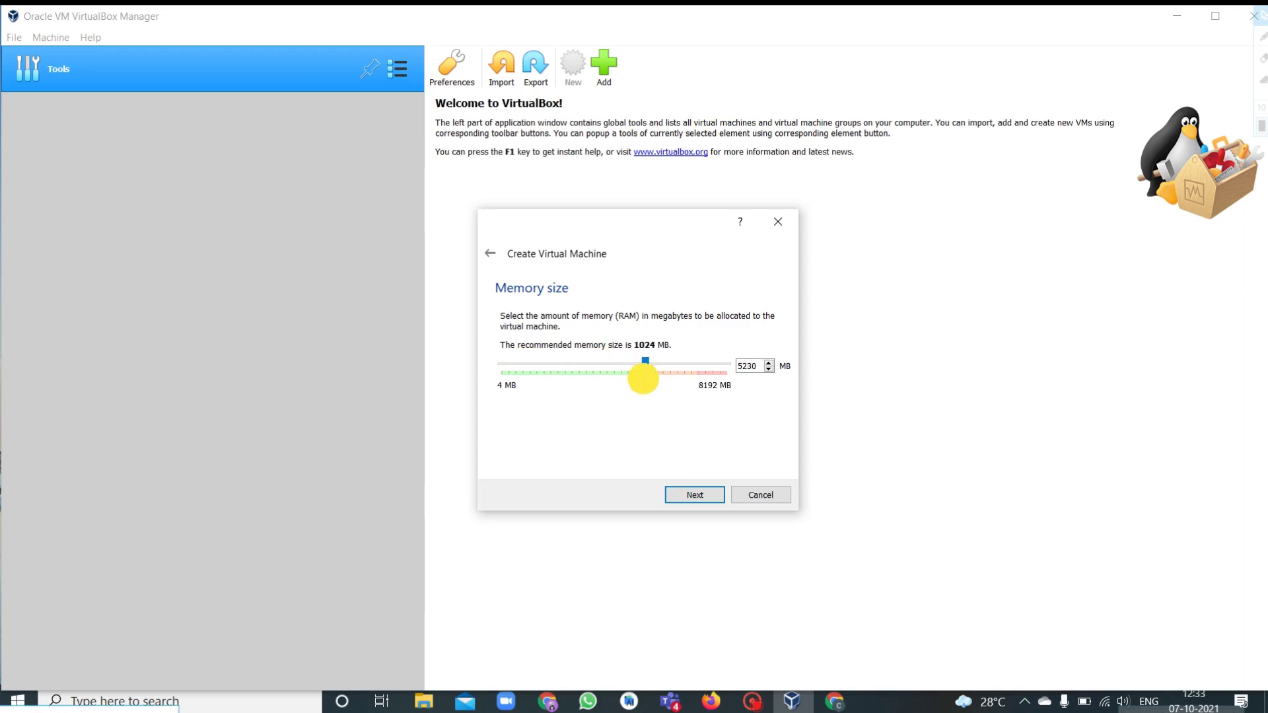
{"action": "left_click", "coordinate": [694, 497]}
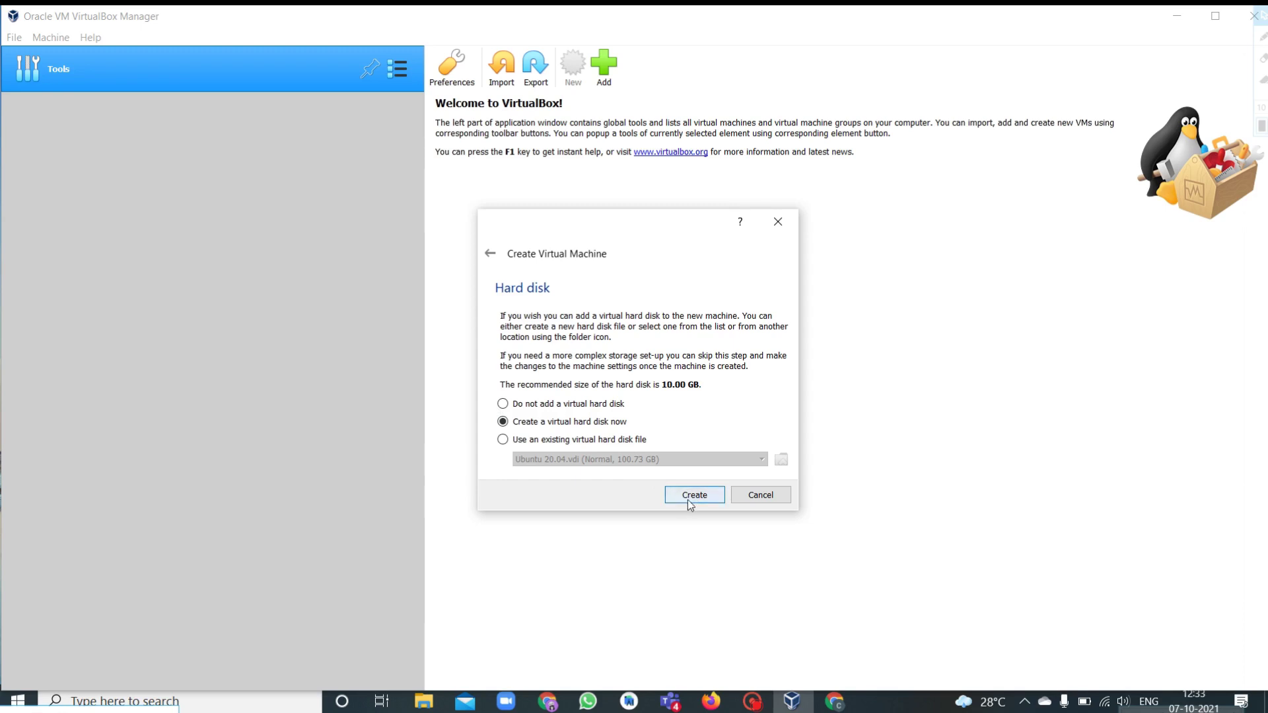
Create a 100.73 GB VDI virtual hard disk for the machine.
{"action": "left_click", "coordinate": [690, 503]}
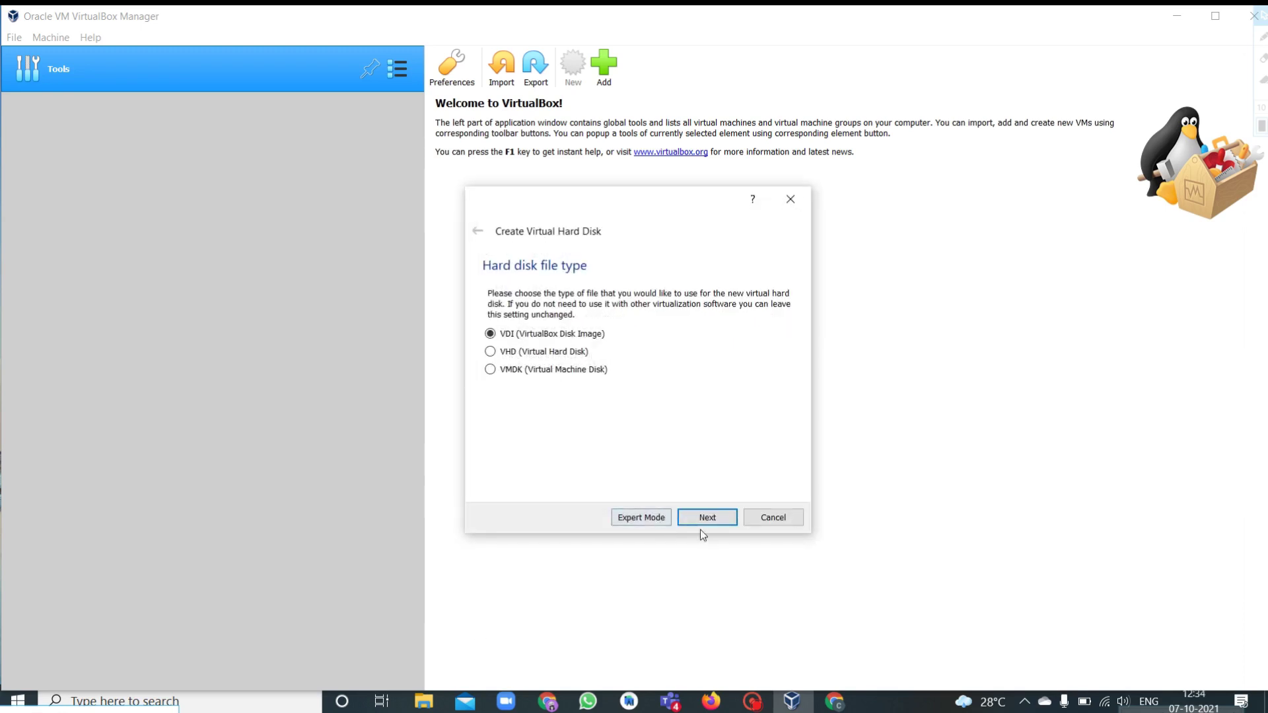
{"action": "left_click", "coordinate": [714, 520]}
{"action": "left_click", "coordinate": [719, 519]}
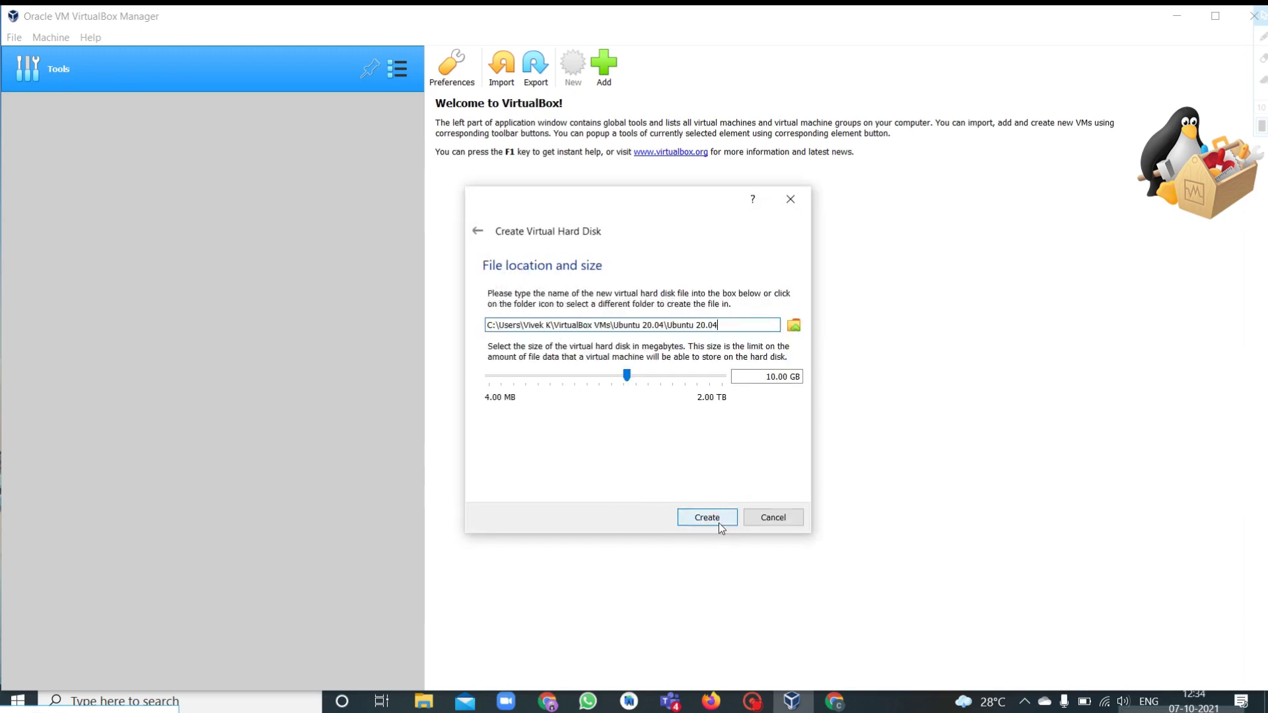
{"action": "left_click_drag", "start_coordinate": [628, 375], "coordinate": [670, 387]}
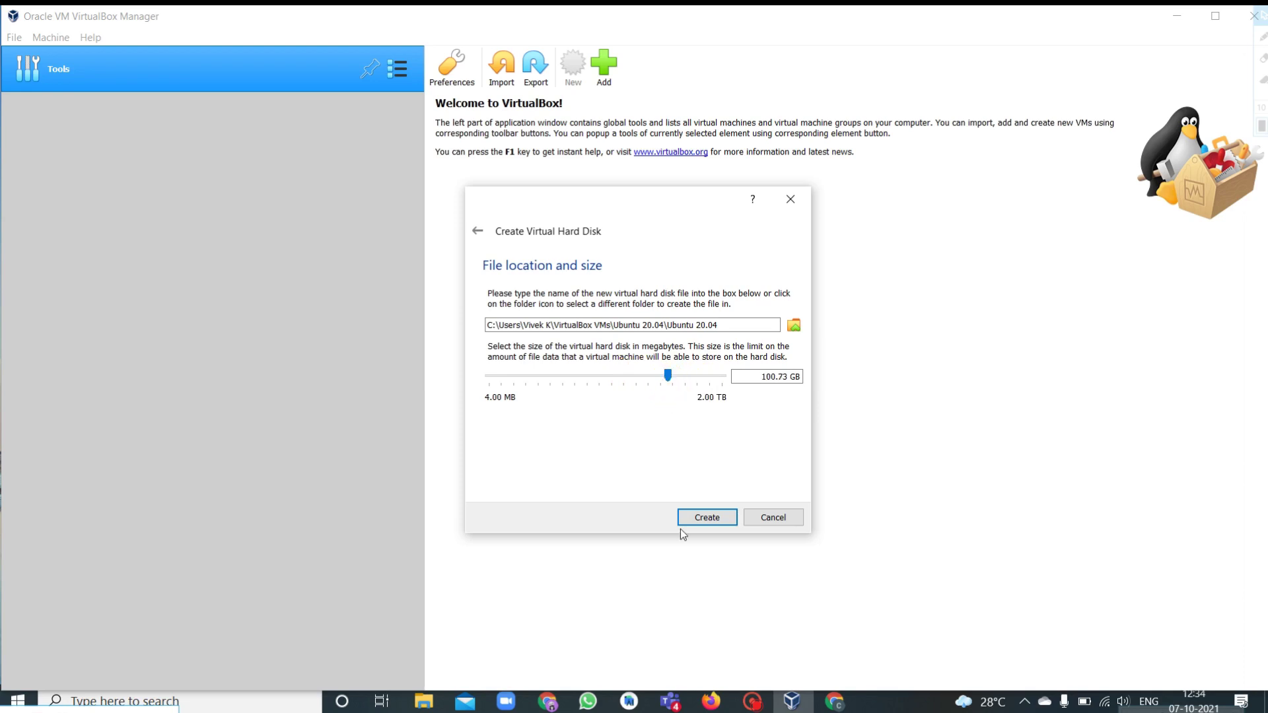
{"action": "left_click", "coordinate": [699, 515]}
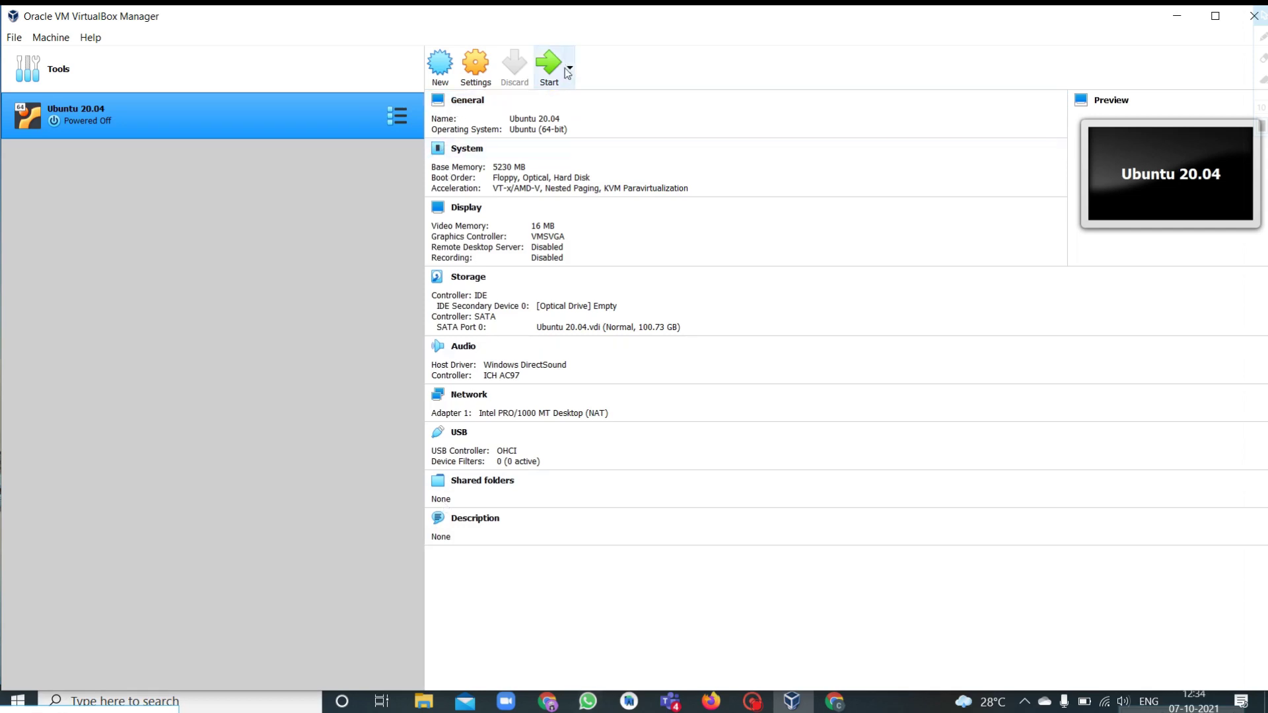
In General > Advanced, set Shared Clipboard and Drag'n'Drop to Bidirectional and save.
{"action": "left_click", "coordinate": [457, 103]}
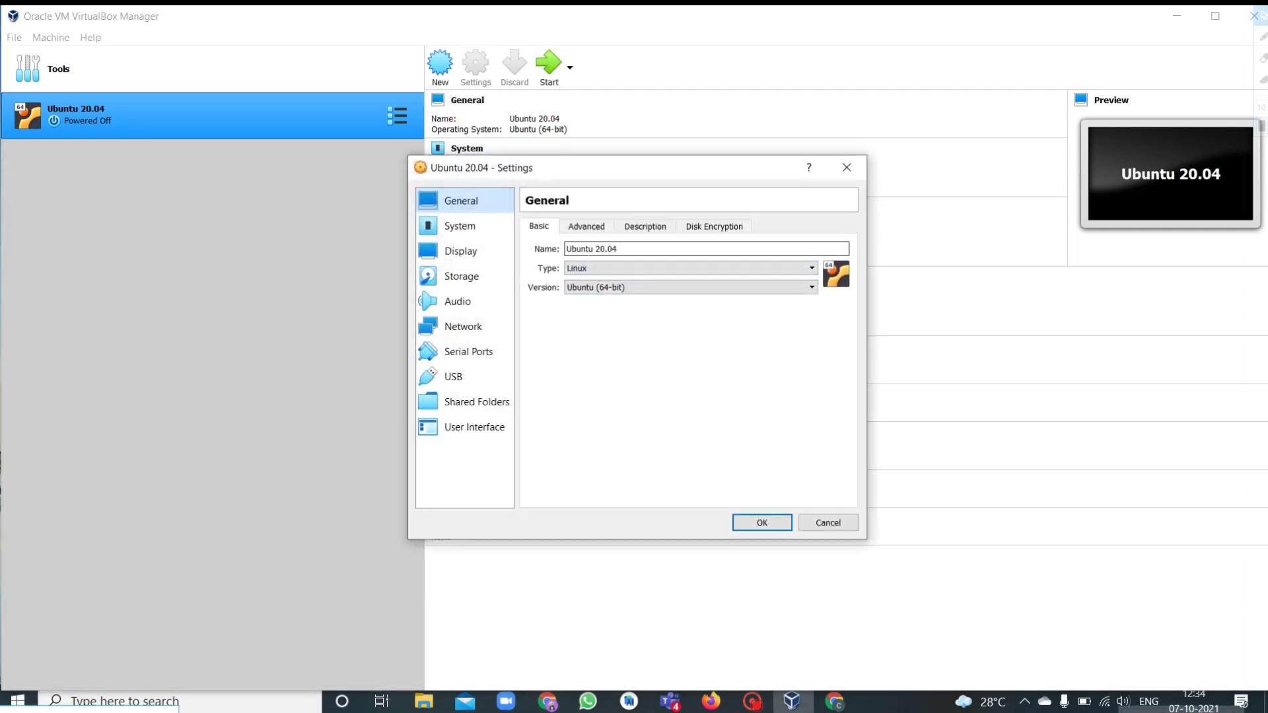
{"action": "left_click", "coordinate": [586, 228]}
{"action": "left_click", "coordinate": [624, 271]}
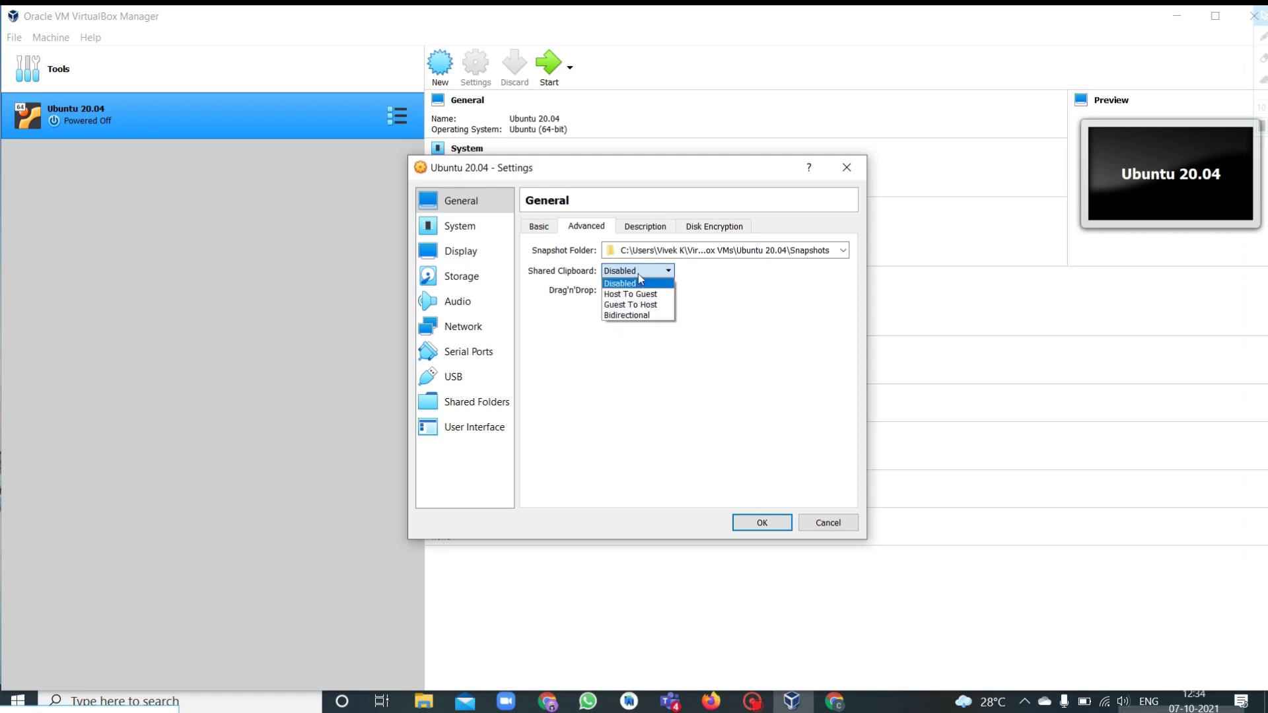
{"action": "left_click", "coordinate": [629, 314]}
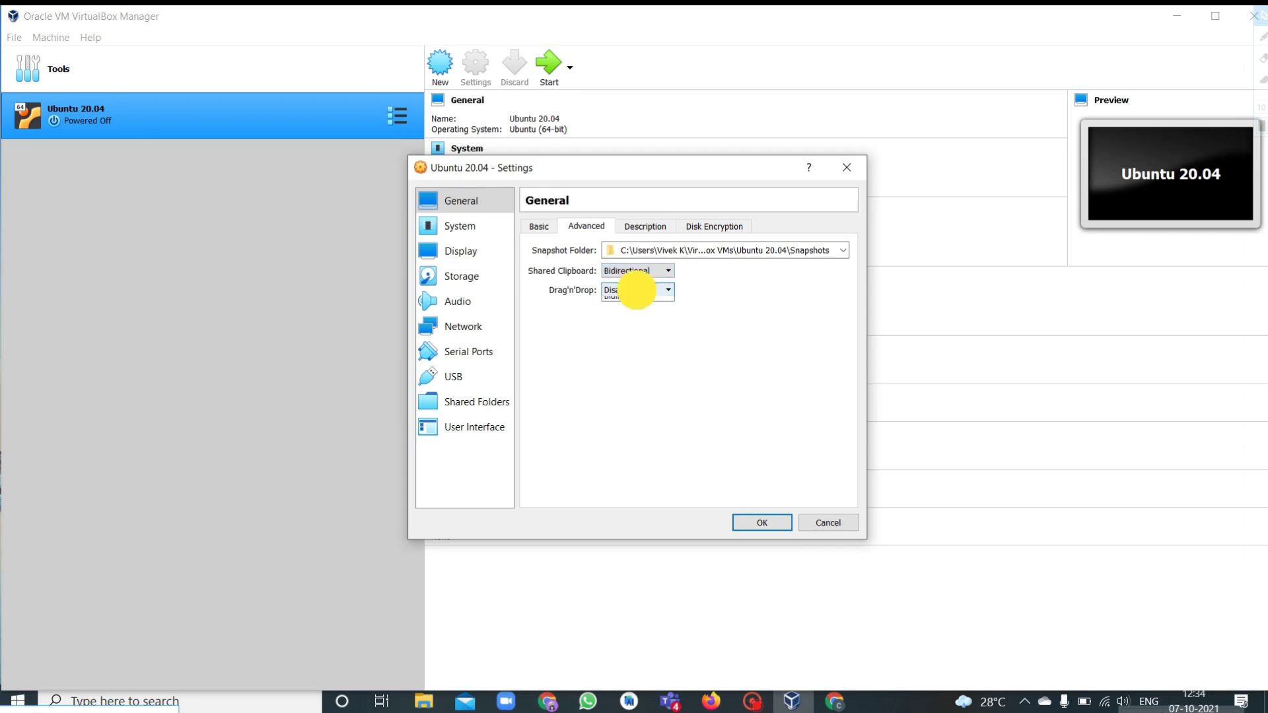
{"action": "left_click", "coordinate": [641, 335]}
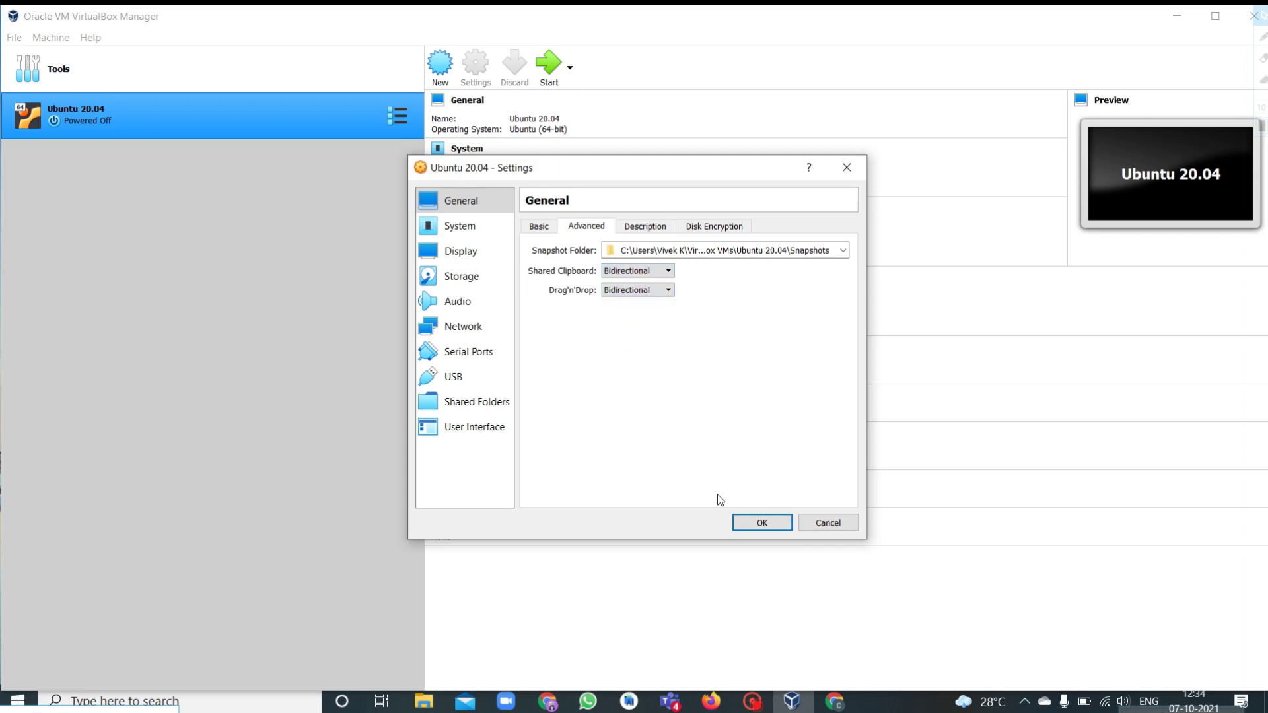
{"action": "left_click", "coordinate": [755, 523]}
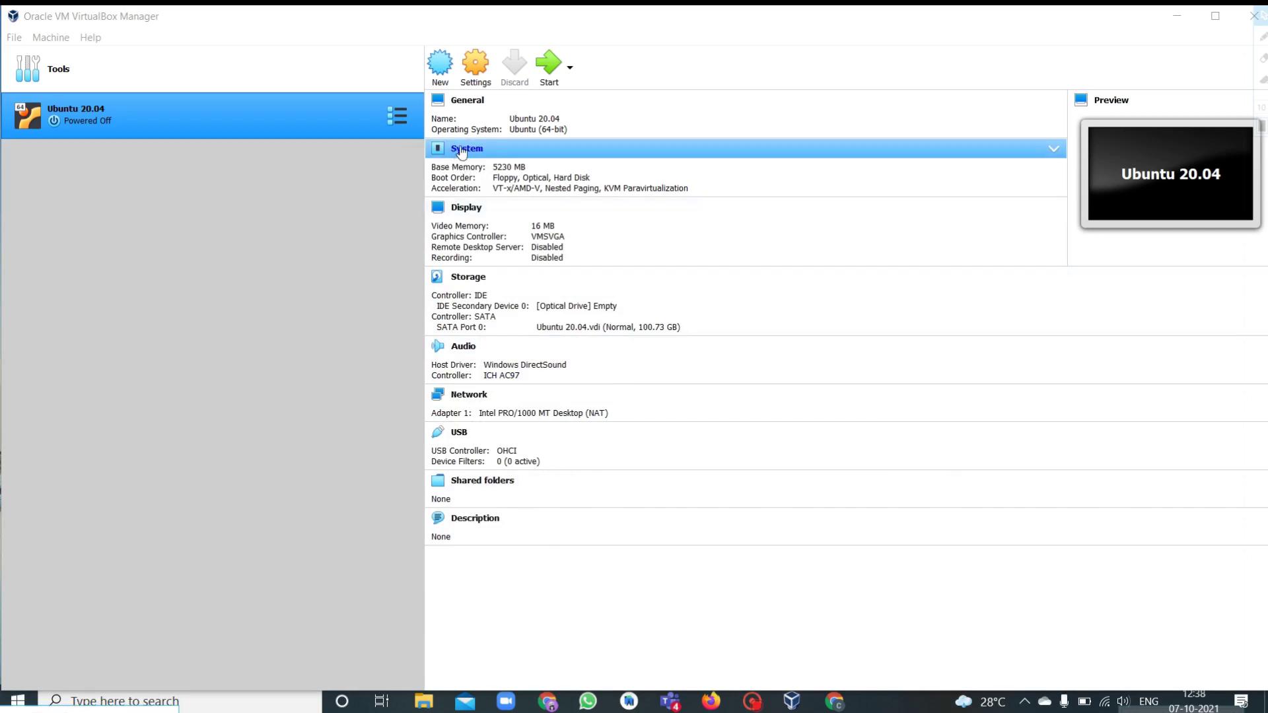
Lower the System base memory to 4743 MB to clear the invalid-settings warning.
{"action": "left_click", "coordinate": [461, 148]}
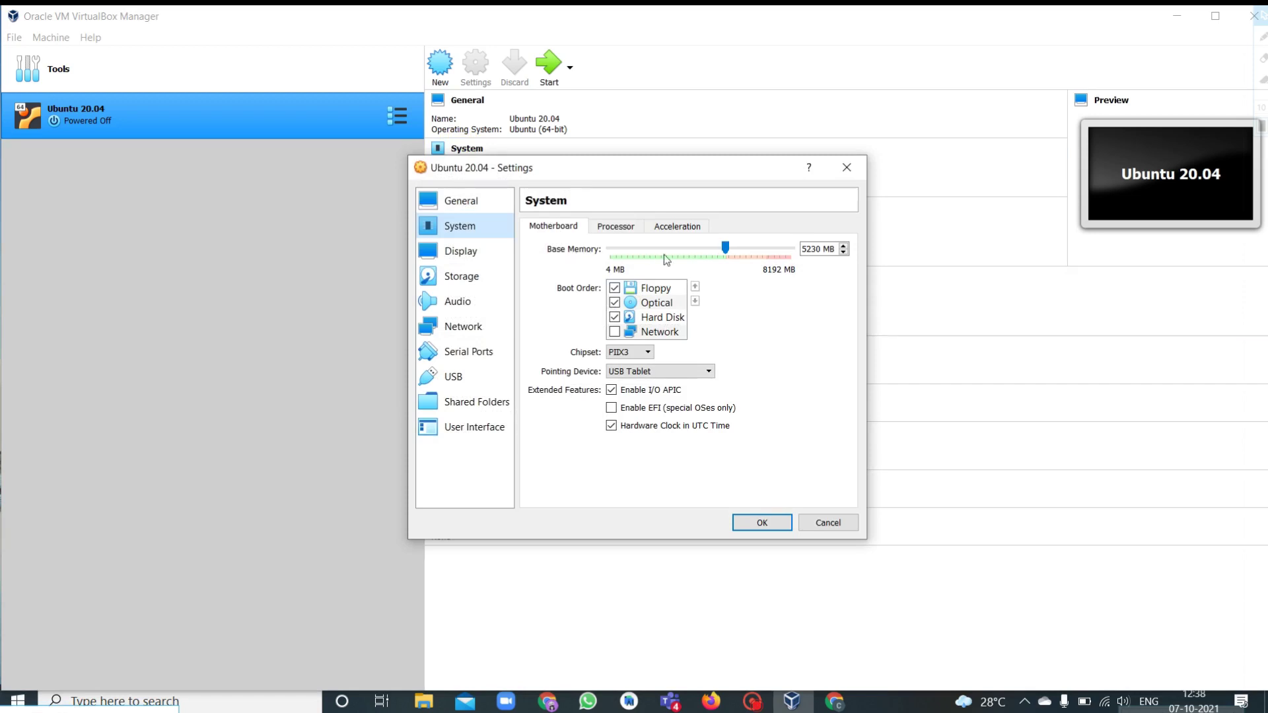
{"action": "left_click", "coordinate": [726, 246]}
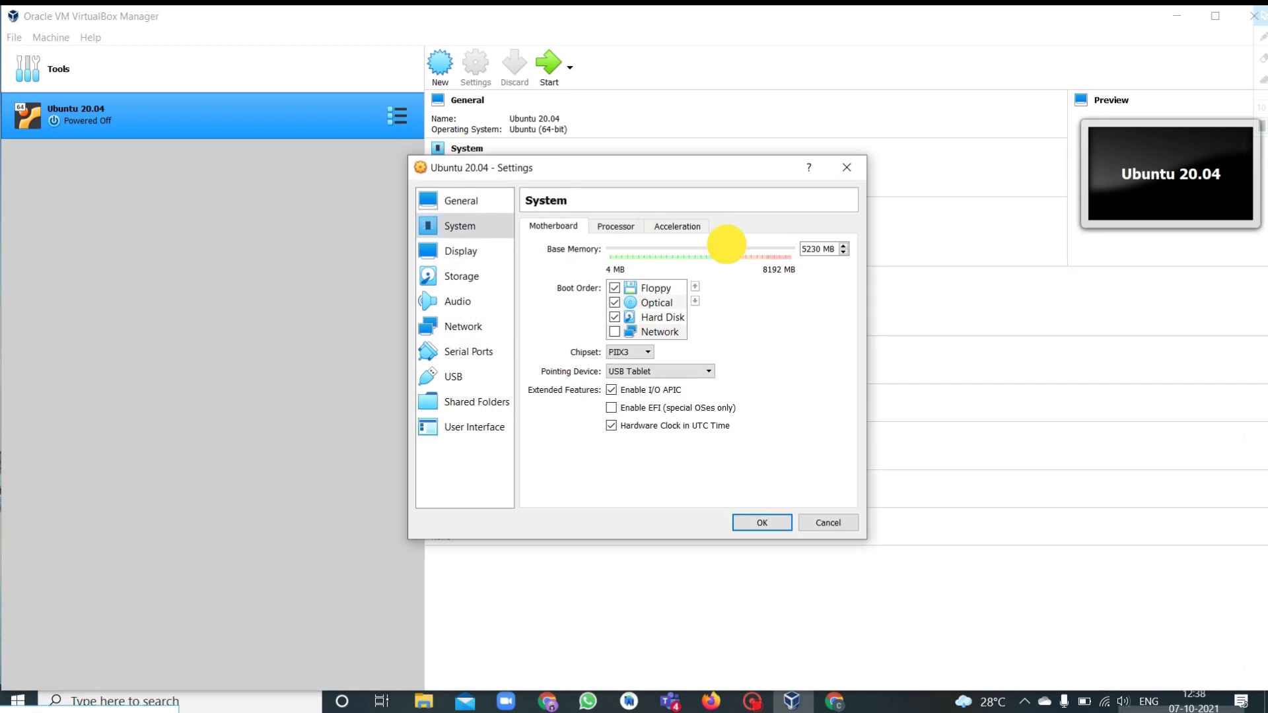
{"action": "mouse_move", "coordinate": [726, 244]}
{"action": "left_mouse_down"}
{"action": "mouse_move", "coordinate": [707, 249]}
{"action": "mouse_move", "coordinate": [728, 256]}
{"action": "left_mouse_up"}
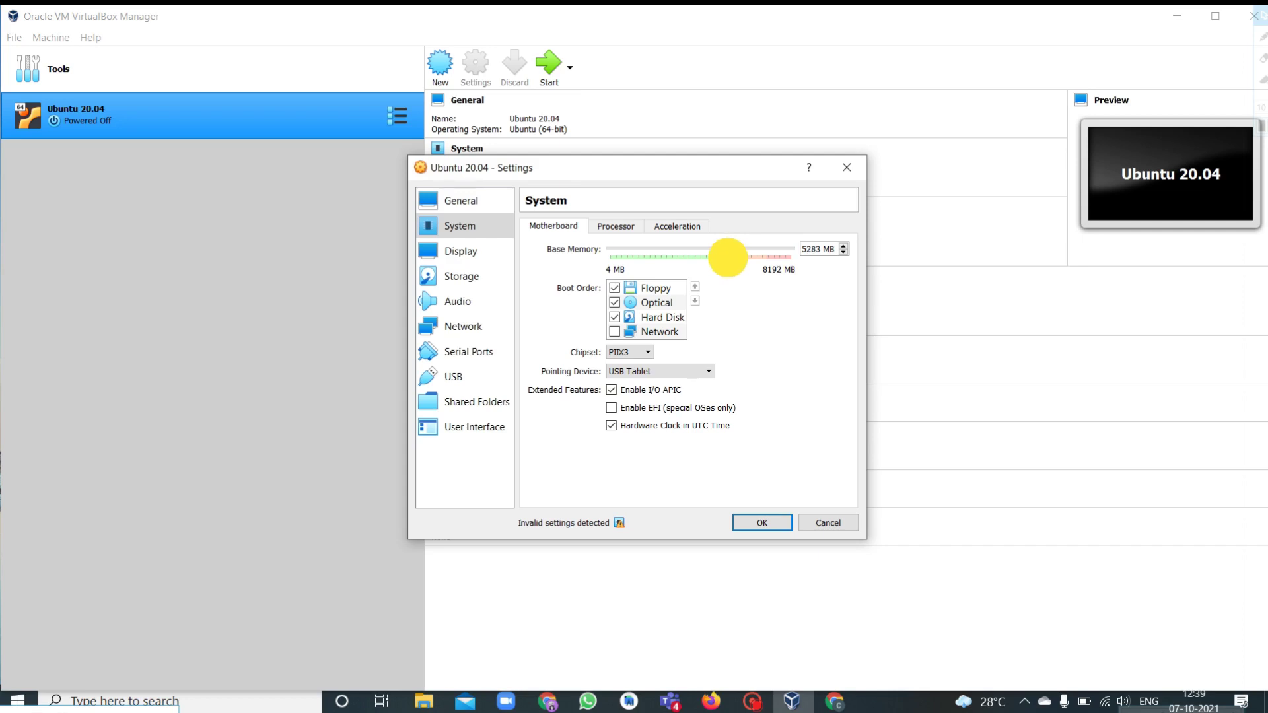
{"action": "left_click_drag", "start_coordinate": [728, 257], "coordinate": [715, 261]}
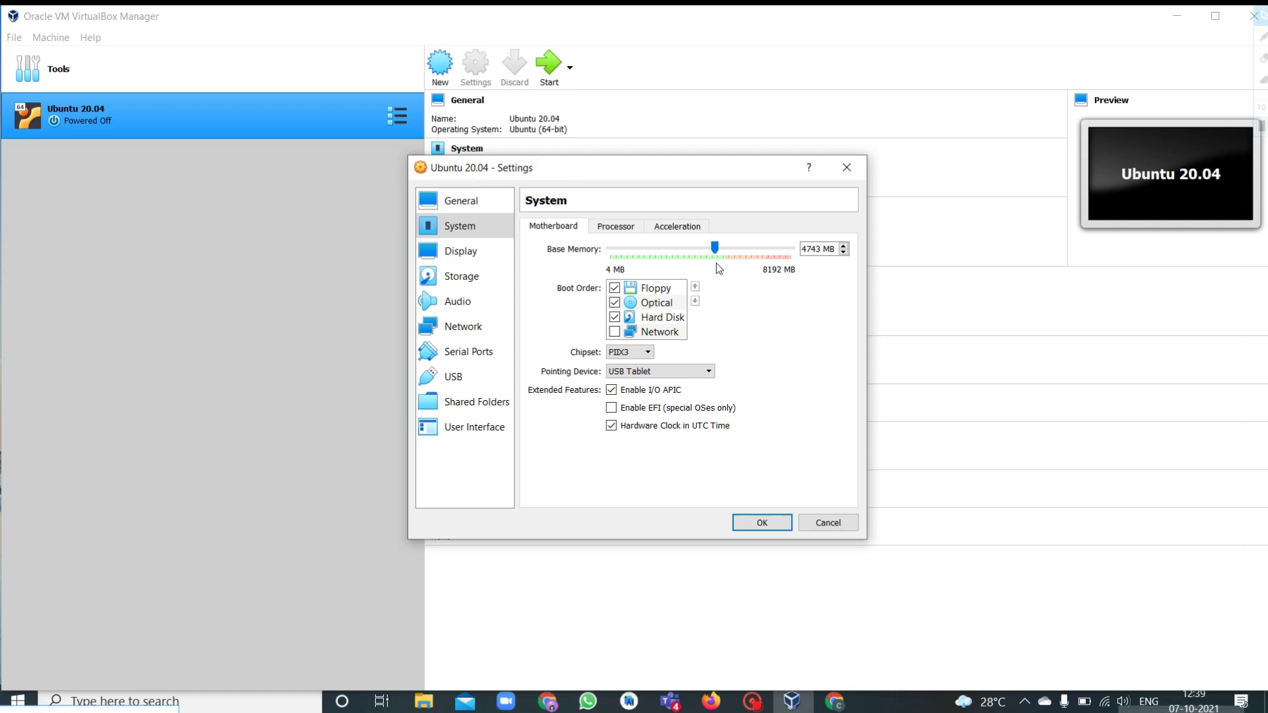
Review the Processor and Acceleration tabs and raise Display video memory to 24 MB.
{"action": "left_click", "coordinate": [615, 226]}
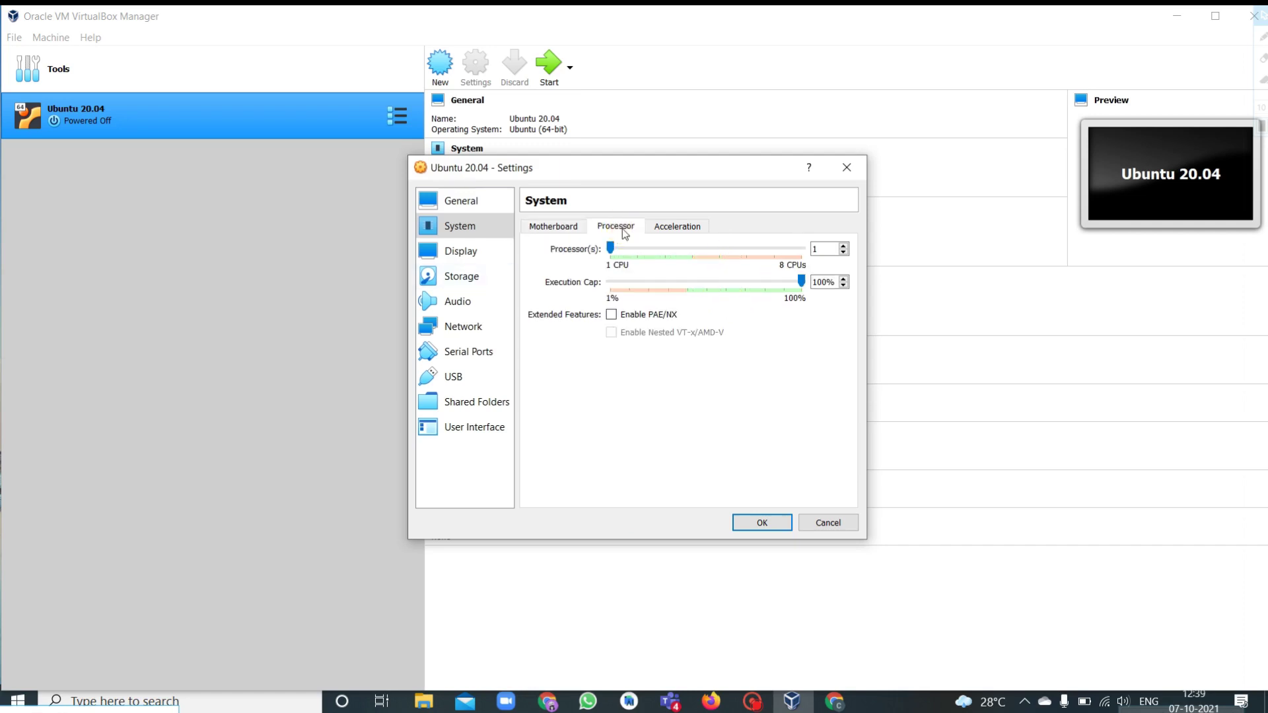
{"action": "left_click", "coordinate": [659, 228]}
{"action": "left_click", "coordinate": [481, 252]}
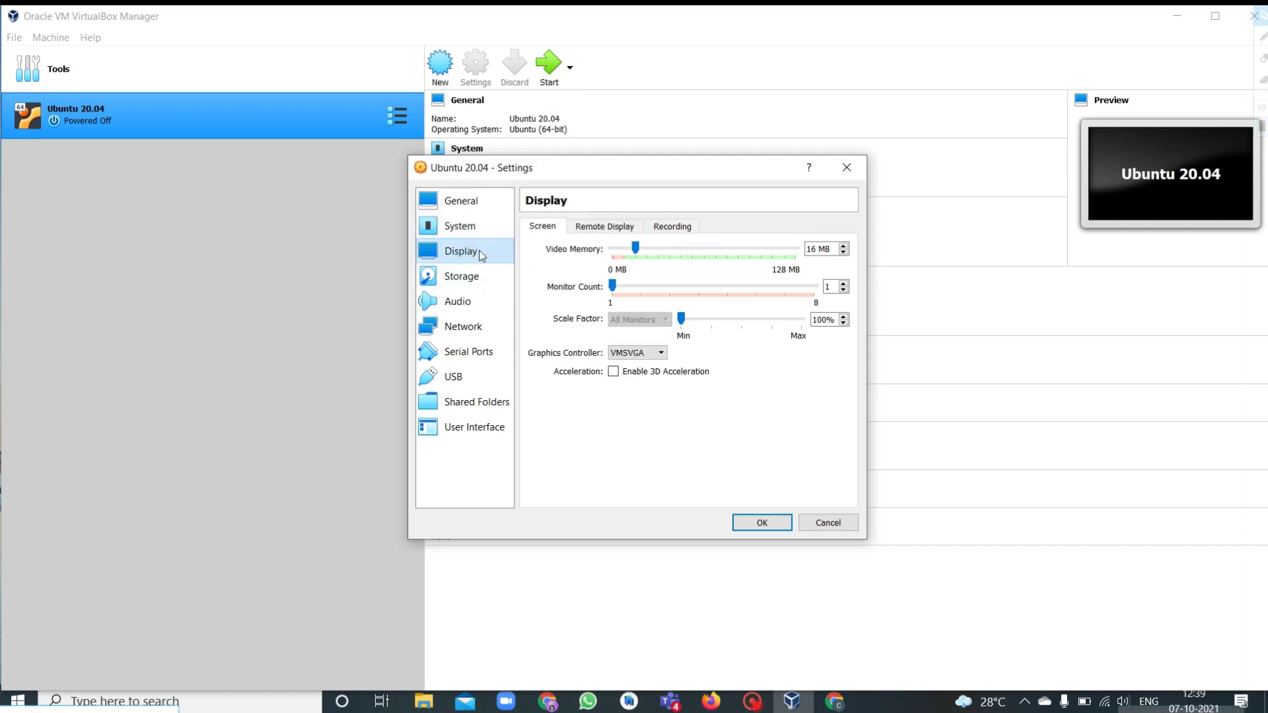
{"action": "left_click_drag", "start_coordinate": [636, 248], "coordinate": [646, 248]}
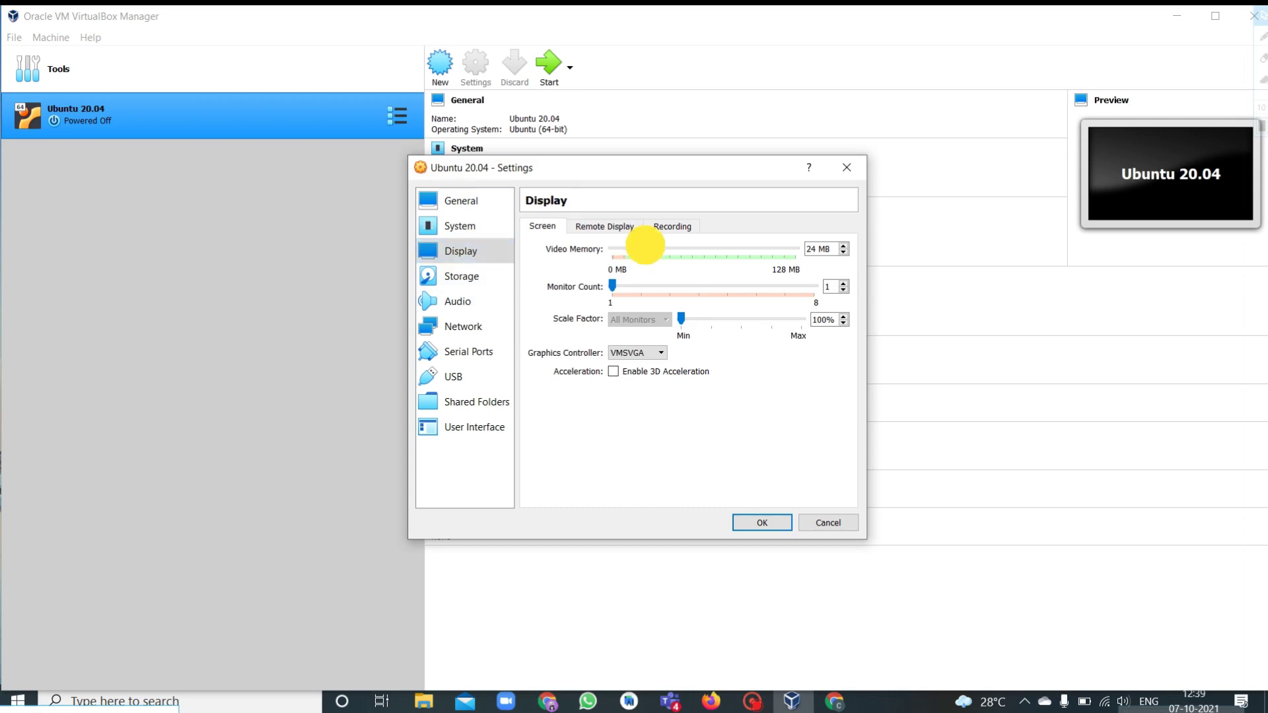
{"action": "left_click", "coordinate": [477, 272]}
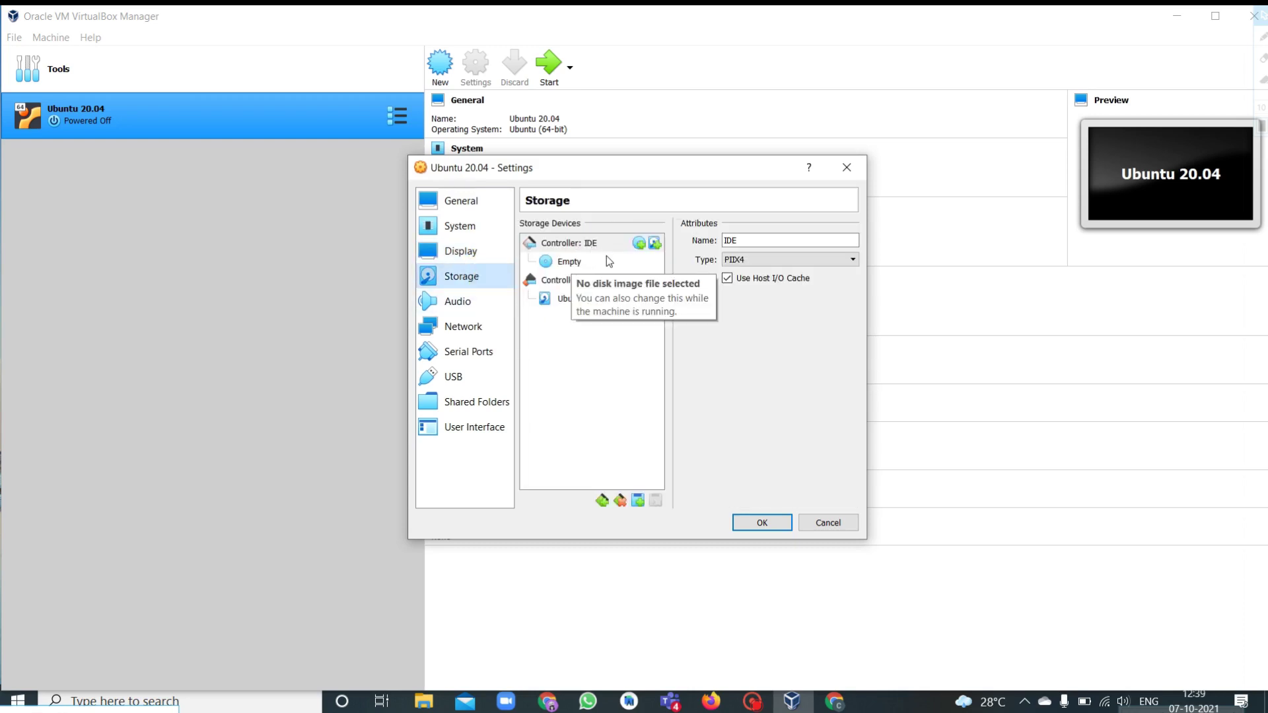
Attach ubuntu-20.04.1-desktop-amd64.iso to the empty IDE optical drive and save the settings.
{"action": "left_click", "coordinate": [581, 246]}
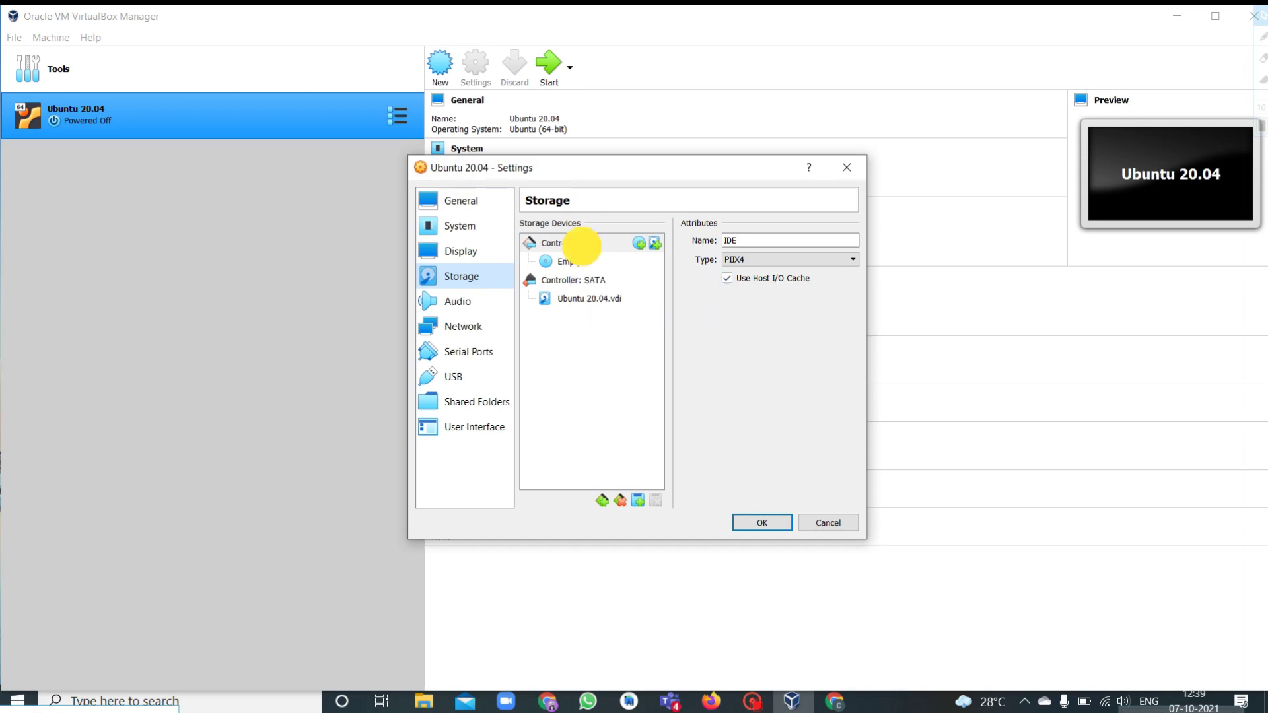
{"action": "left_click", "coordinate": [566, 264]}
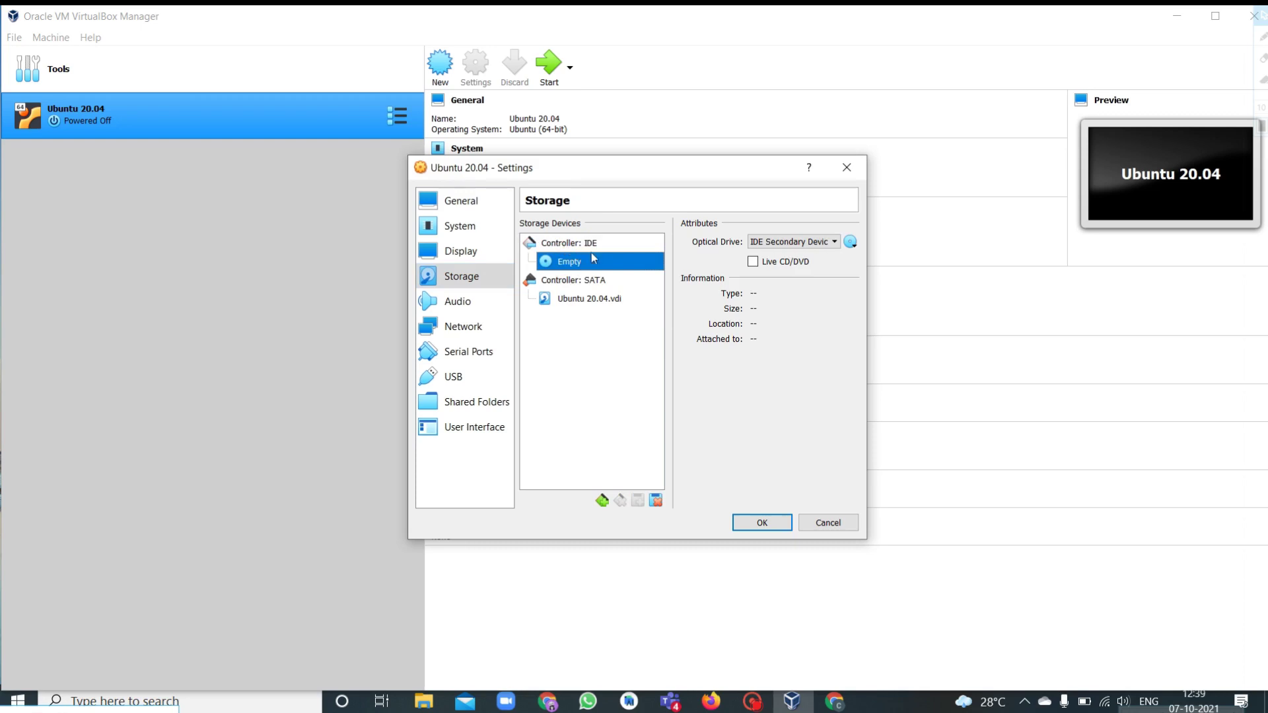
{"action": "left_click", "coordinate": [851, 243]}
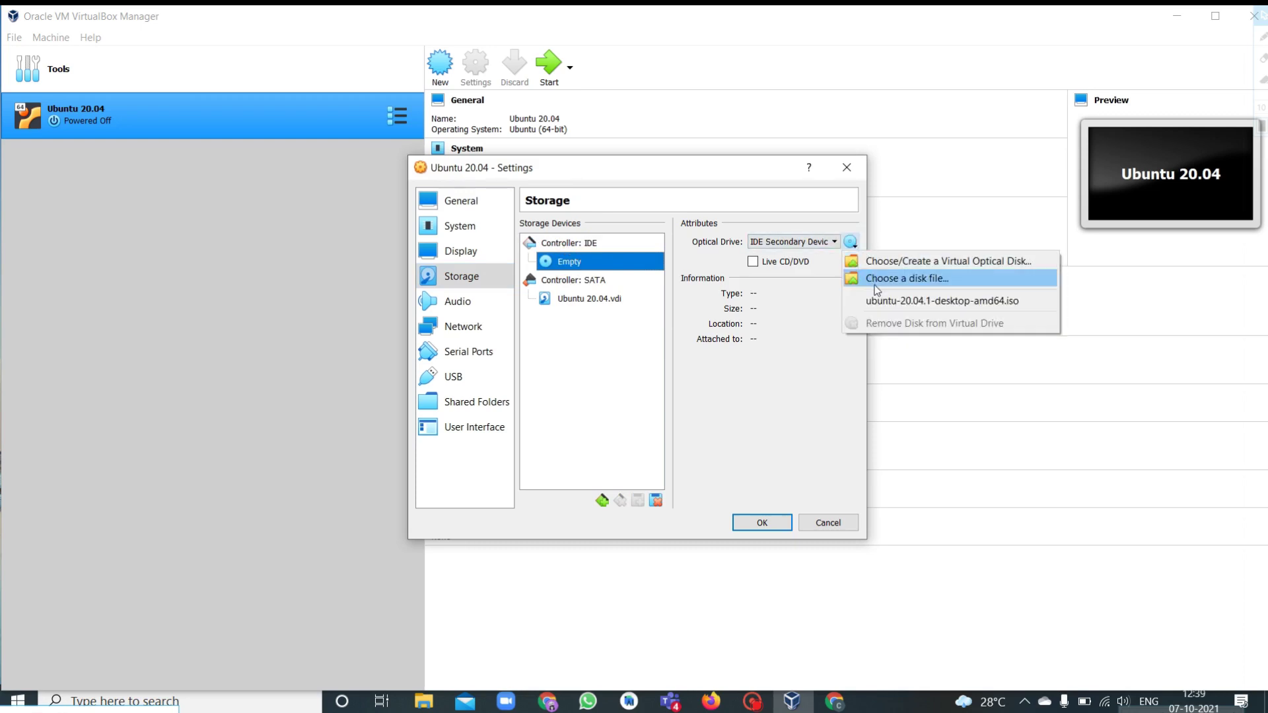
{"action": "left_click", "coordinate": [876, 290]}
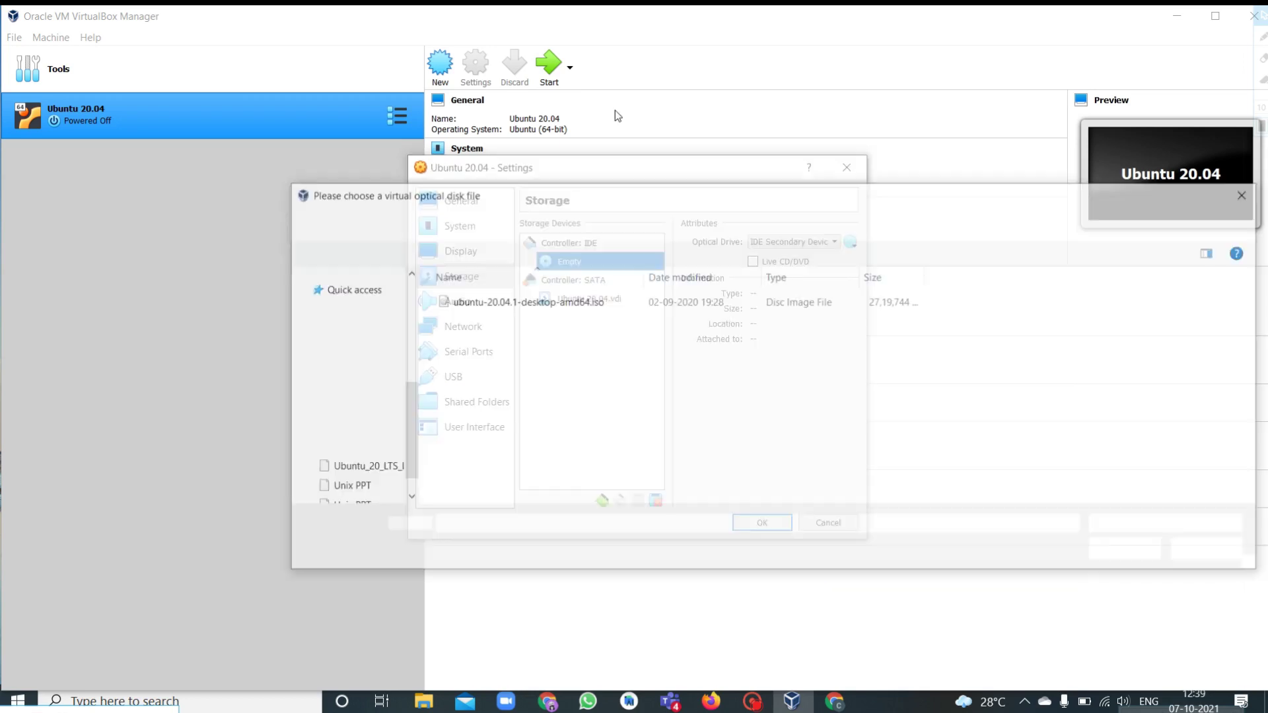
{"action": "left_click", "coordinate": [511, 303]}
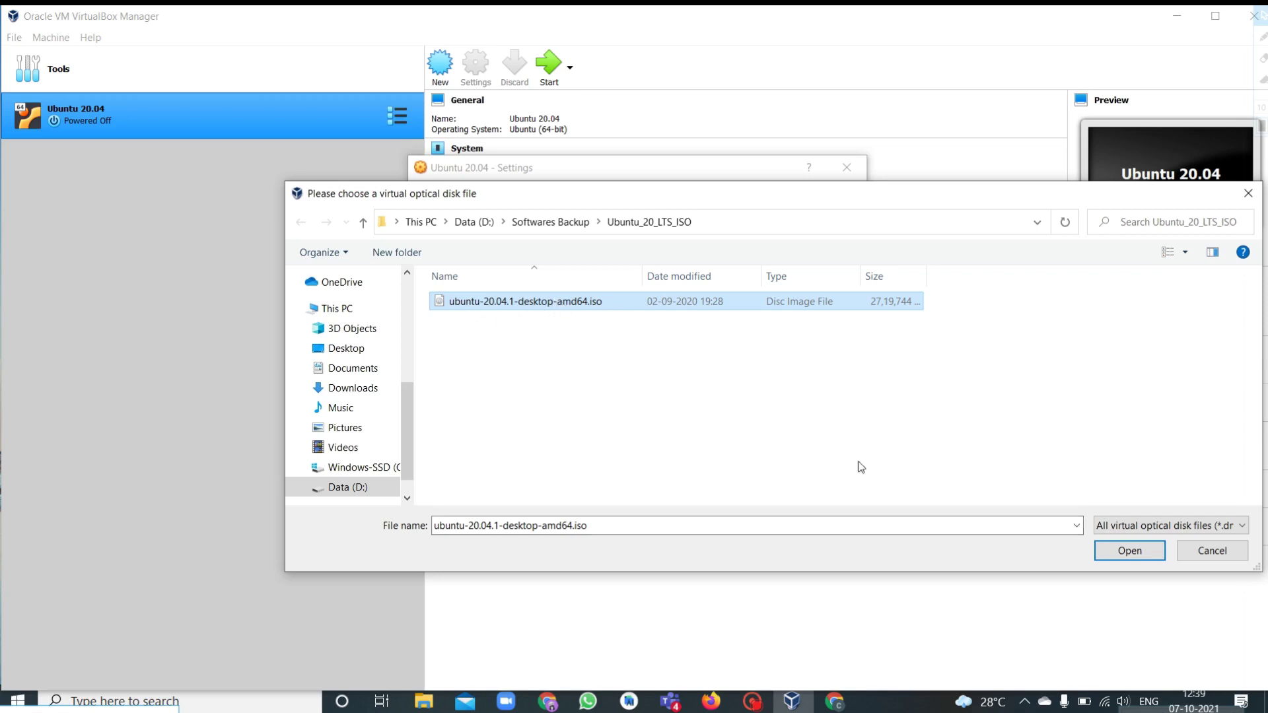
{"action": "left_click", "coordinate": [1121, 552]}
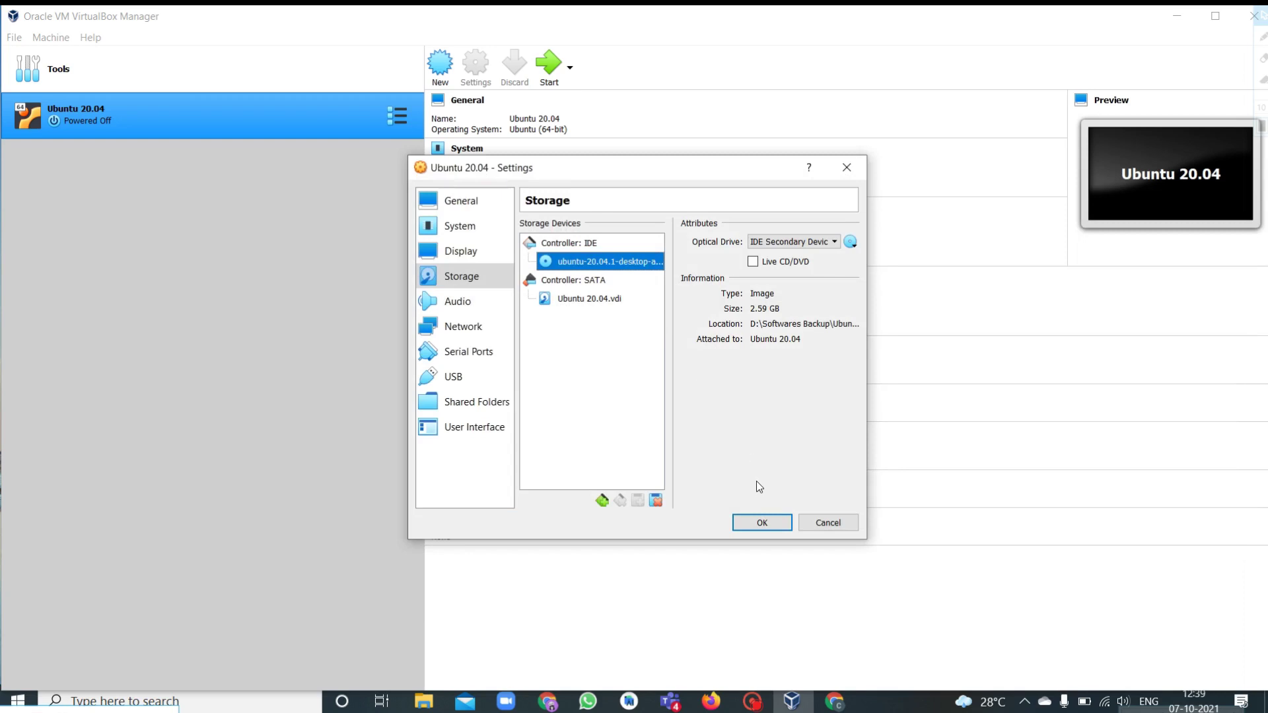
{"action": "left_click", "coordinate": [760, 523]}
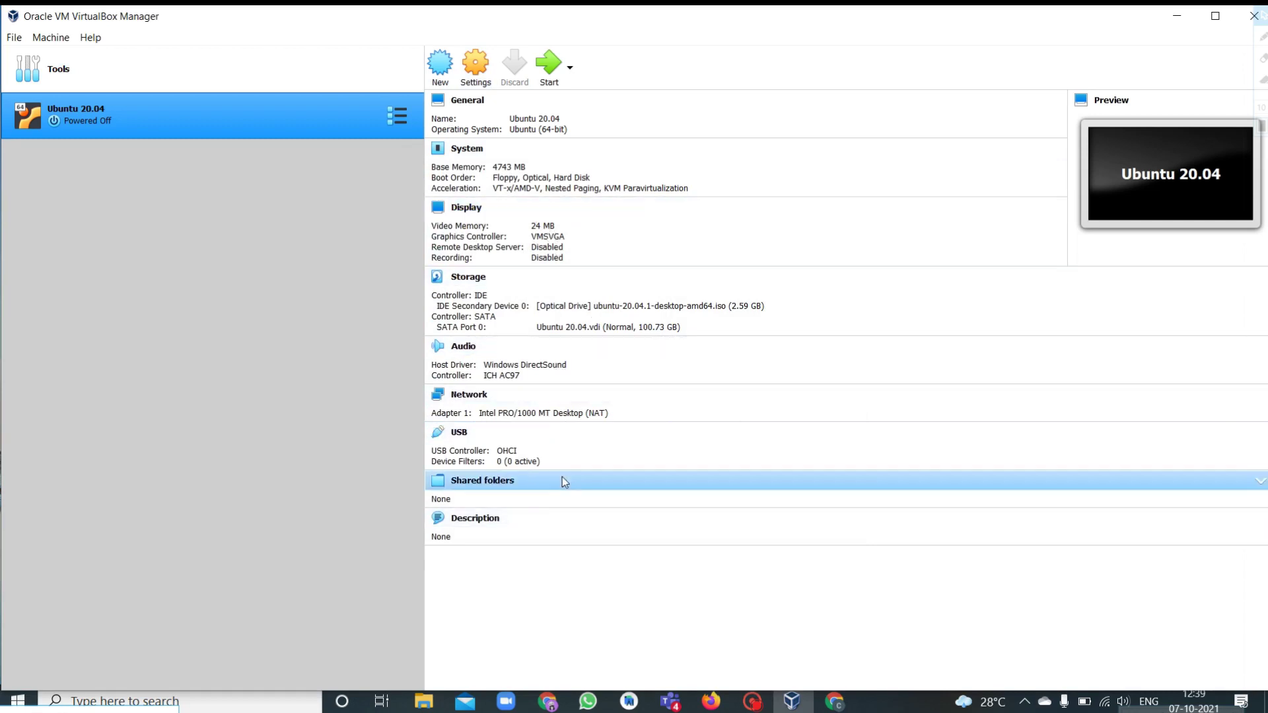
Start the Ubuntu 20.04 VM, bring up its display window, and maximize it.
{"action": "left_click", "coordinate": [550, 71]}
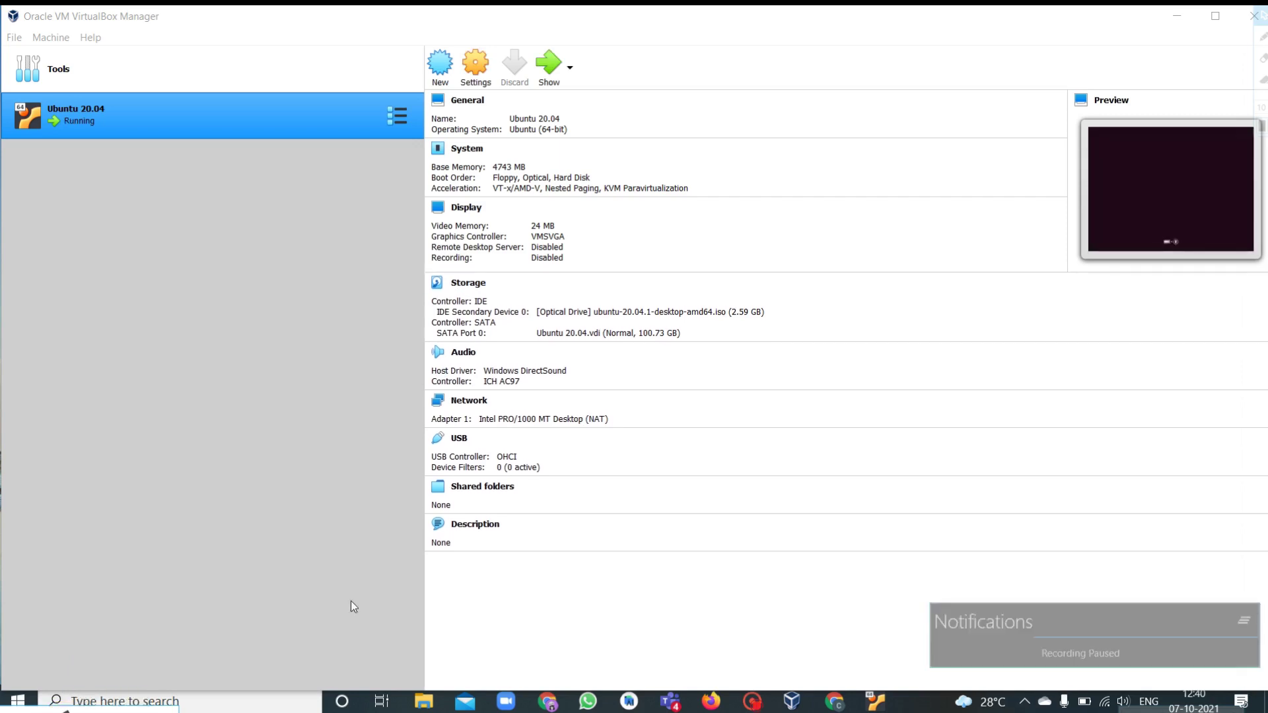
{"action": "left_click", "coordinate": [553, 64]}
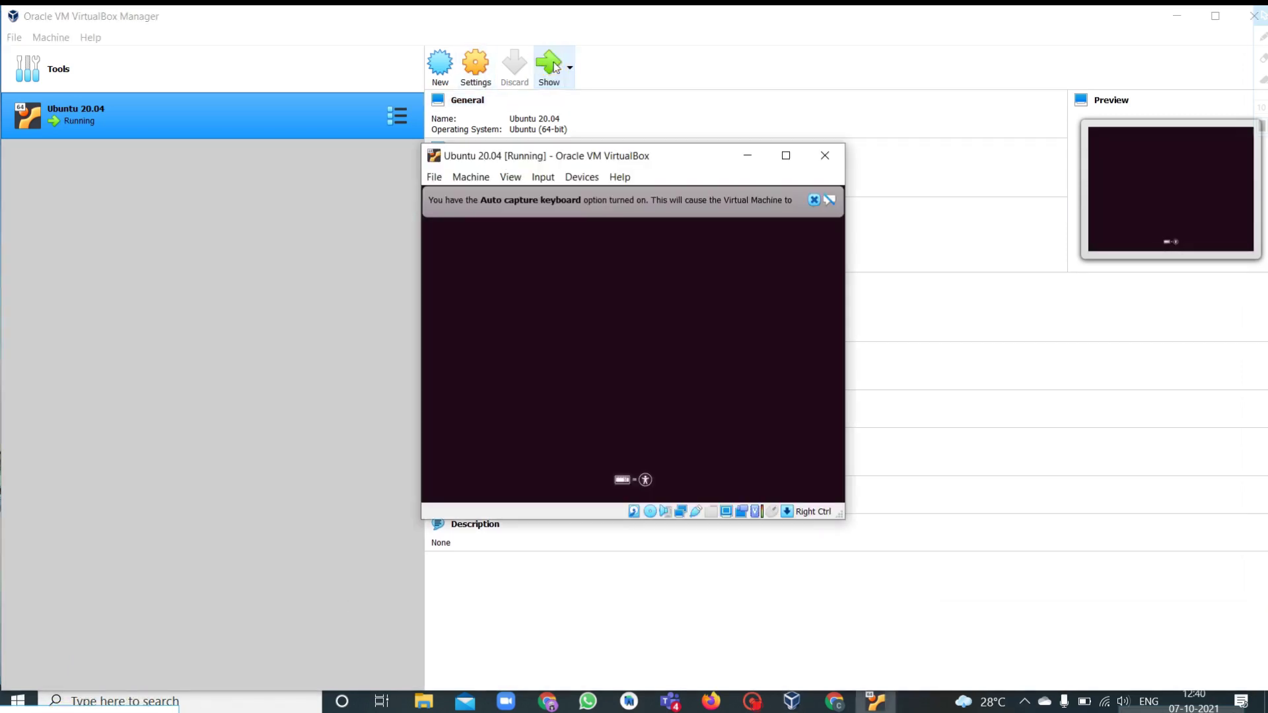
{"action": "left_click", "coordinate": [788, 156]}
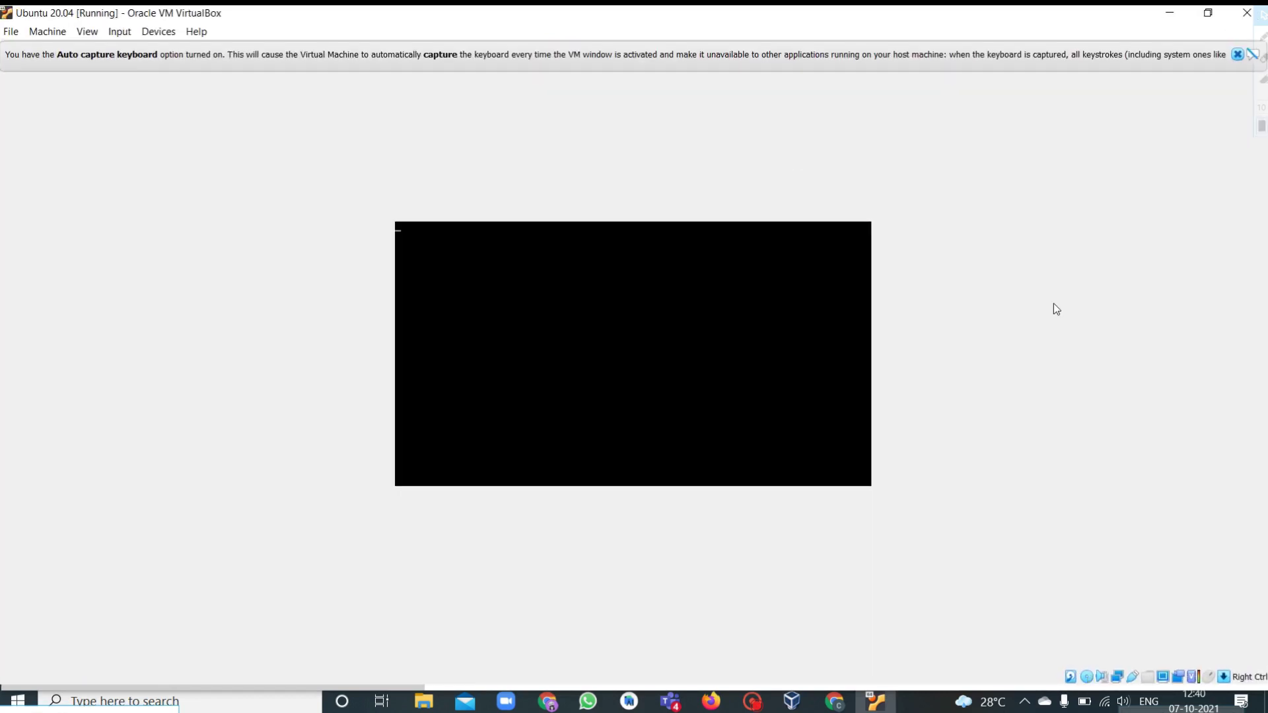
Dismiss the auto-capture keyboard and mouse pointer integration notices while Ubuntu boots to the installer's Welcome screen.
{"action": "left_click", "coordinate": [1237, 55]}
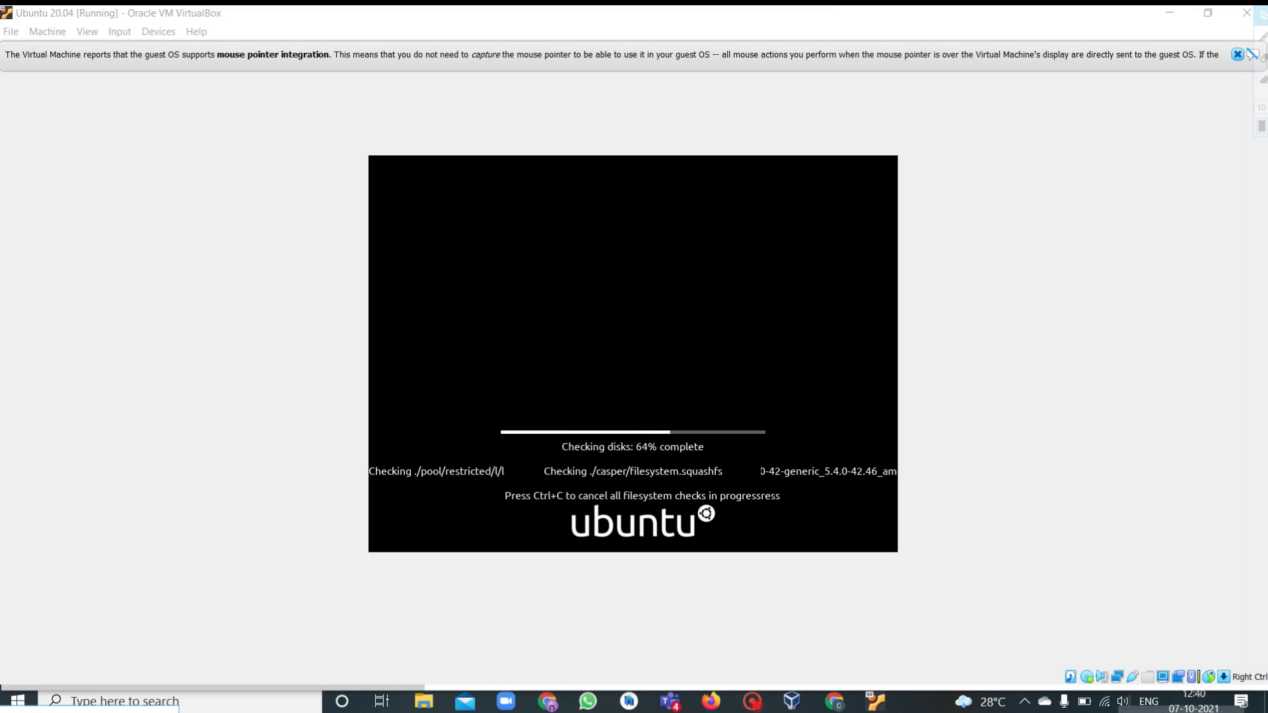
{"action": "left_click", "coordinate": [1237, 55]}
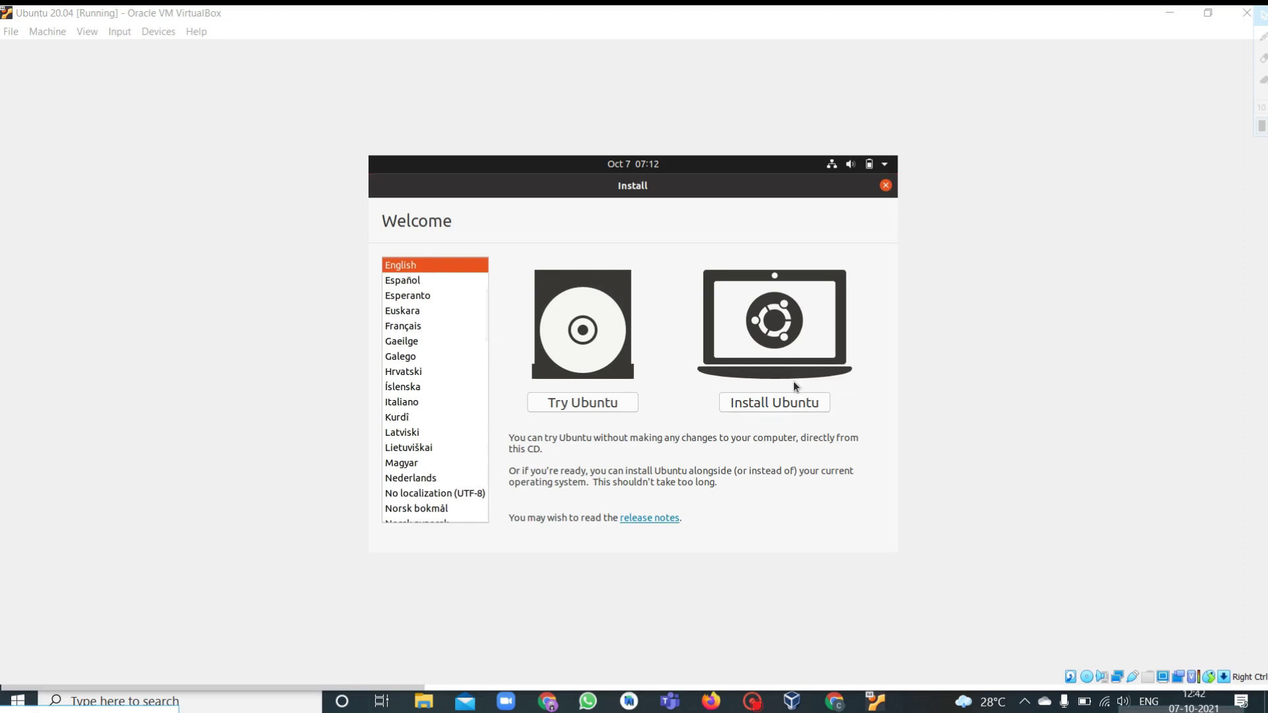
Choose Install Ubuntu with the English (US) keyboard layout, normal installation and download updates.
{"action": "left_click", "coordinate": [779, 403]}
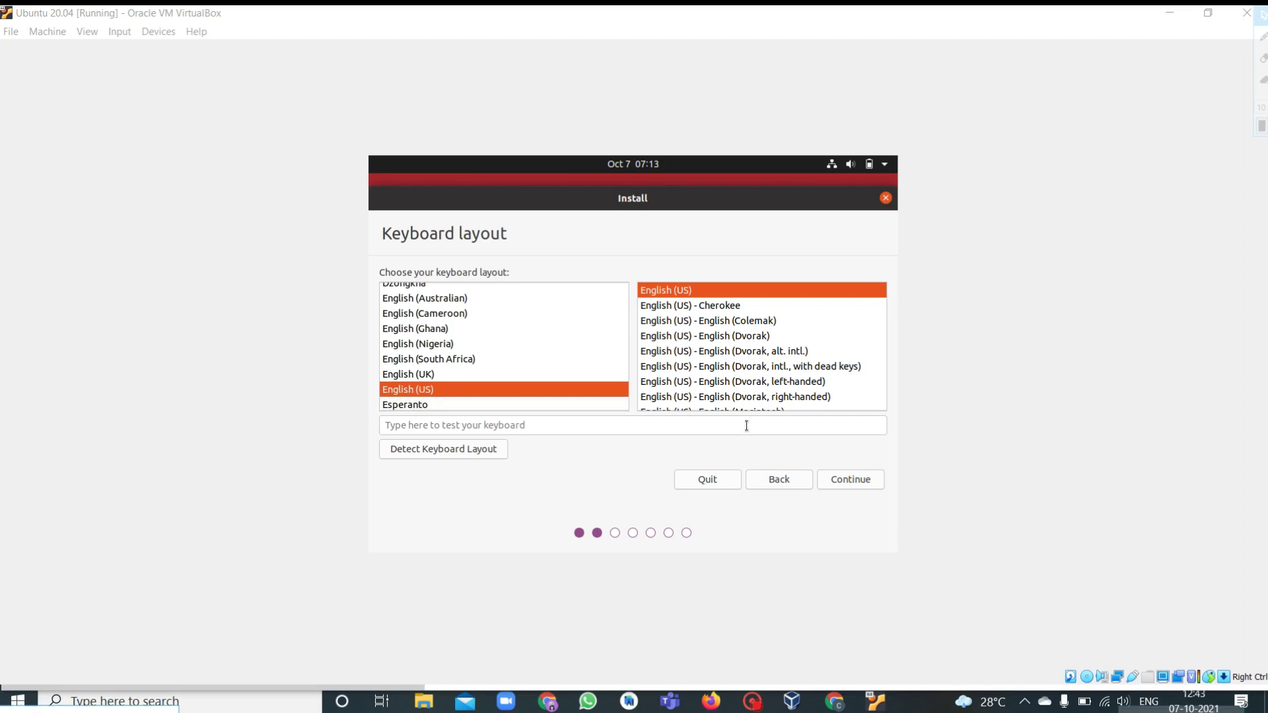
{"action": "left_click", "coordinate": [851, 480]}
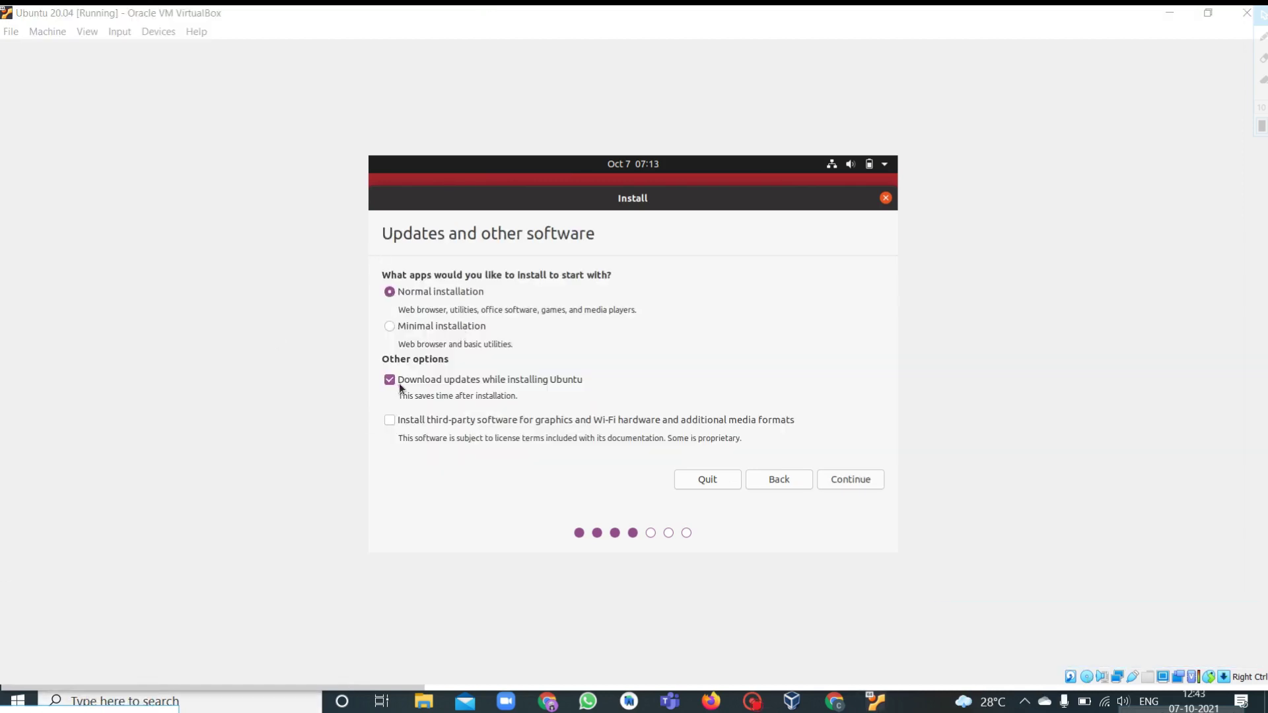
{"action": "left_click", "coordinate": [862, 484]}
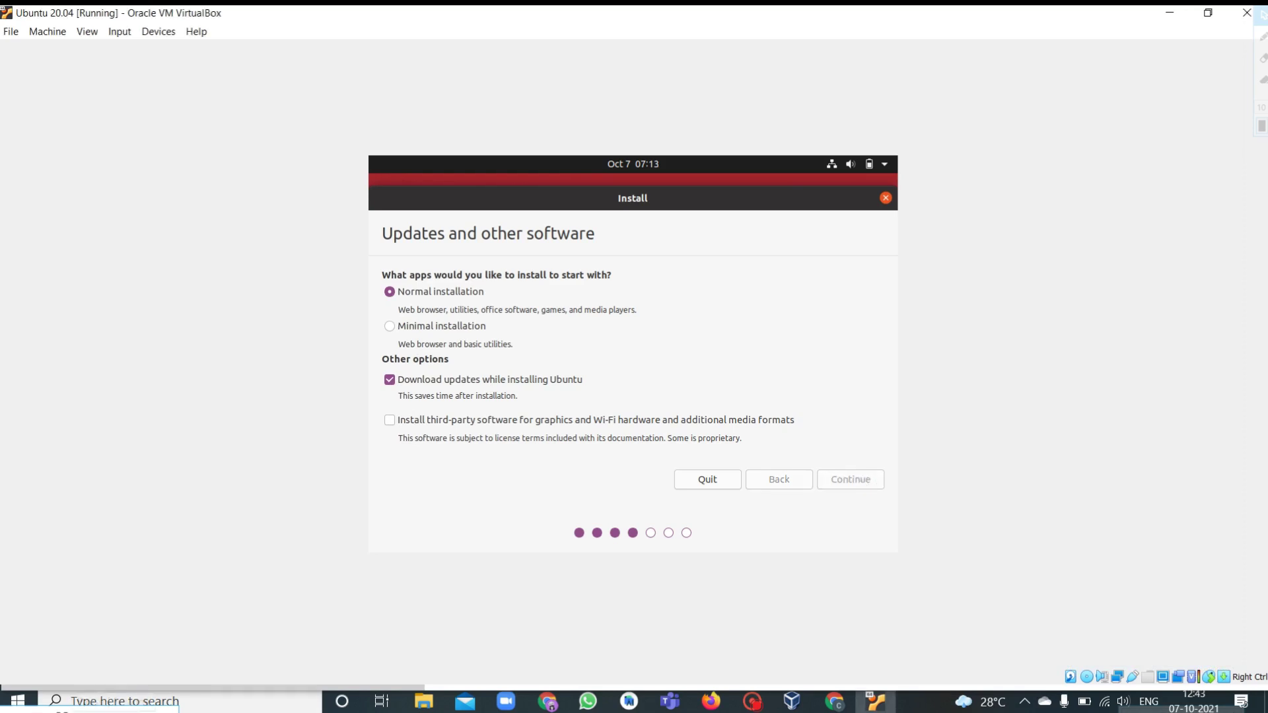
{"action": "left_click", "coordinate": [63, 711]}
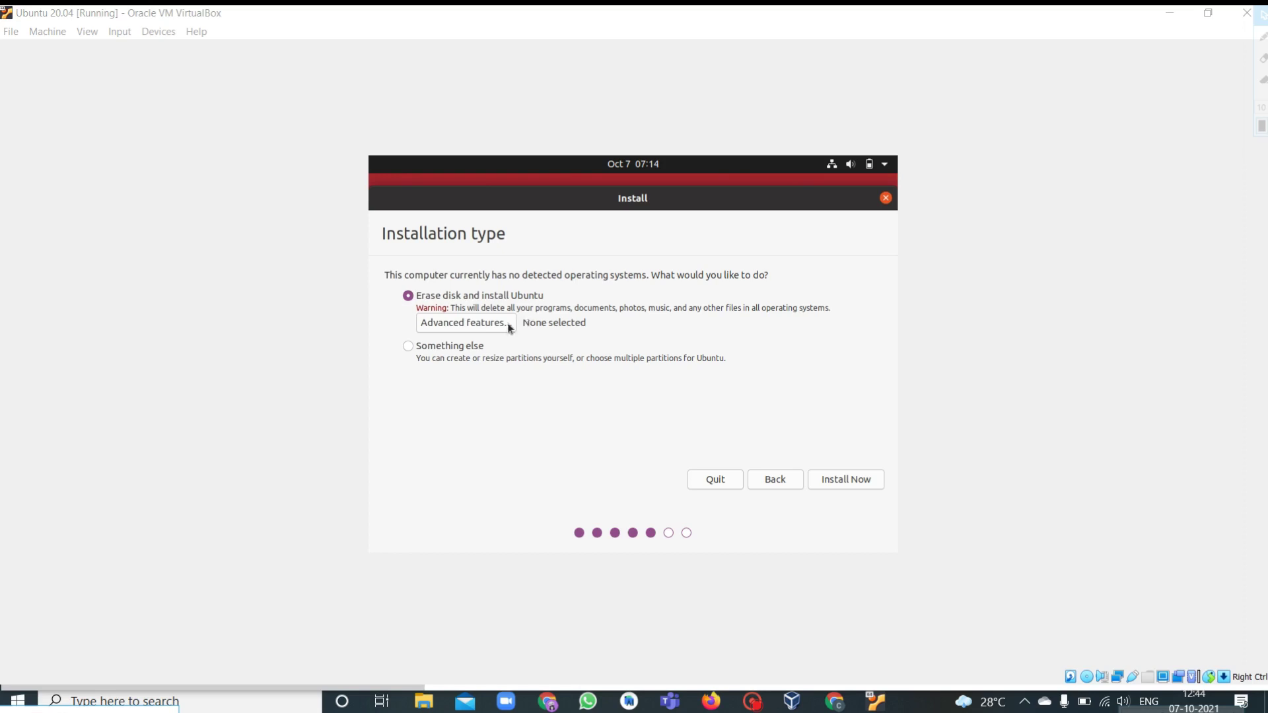
Erase the virtual disk, install Ubuntu, and approve writing the partition changes.
{"action": "left_click", "coordinate": [853, 482]}
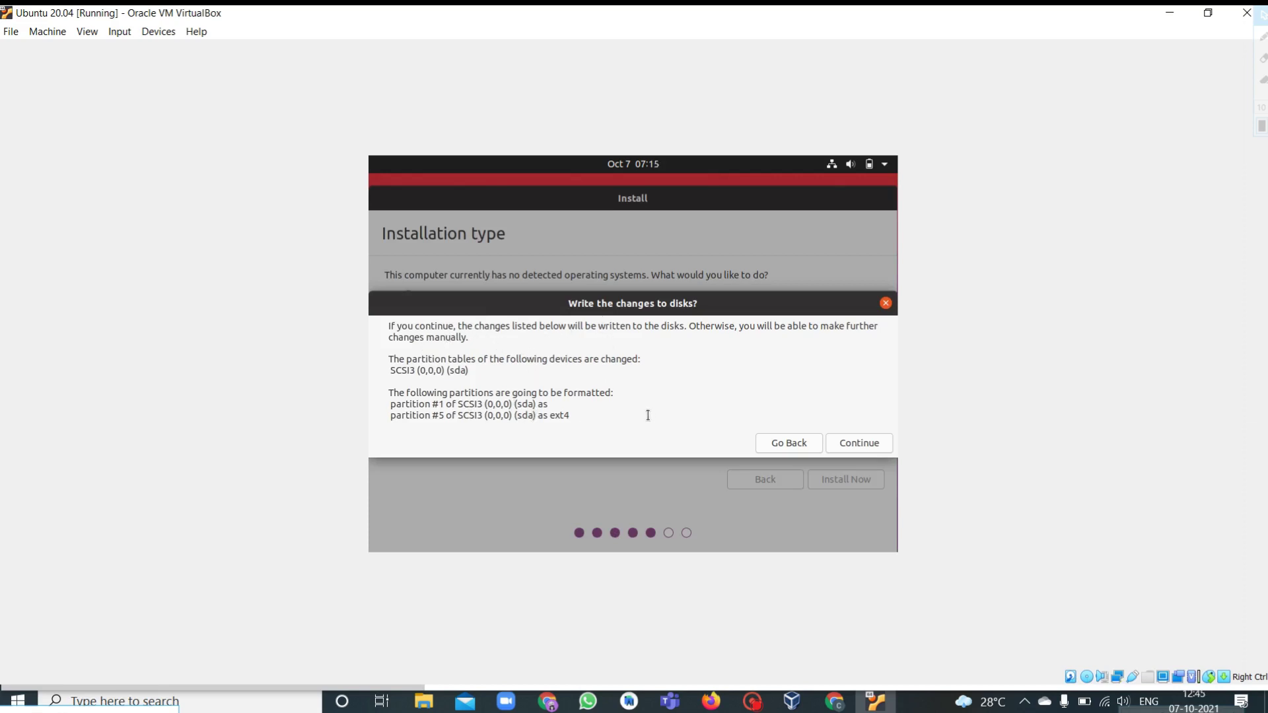
{"action": "left_click", "coordinate": [860, 444]}
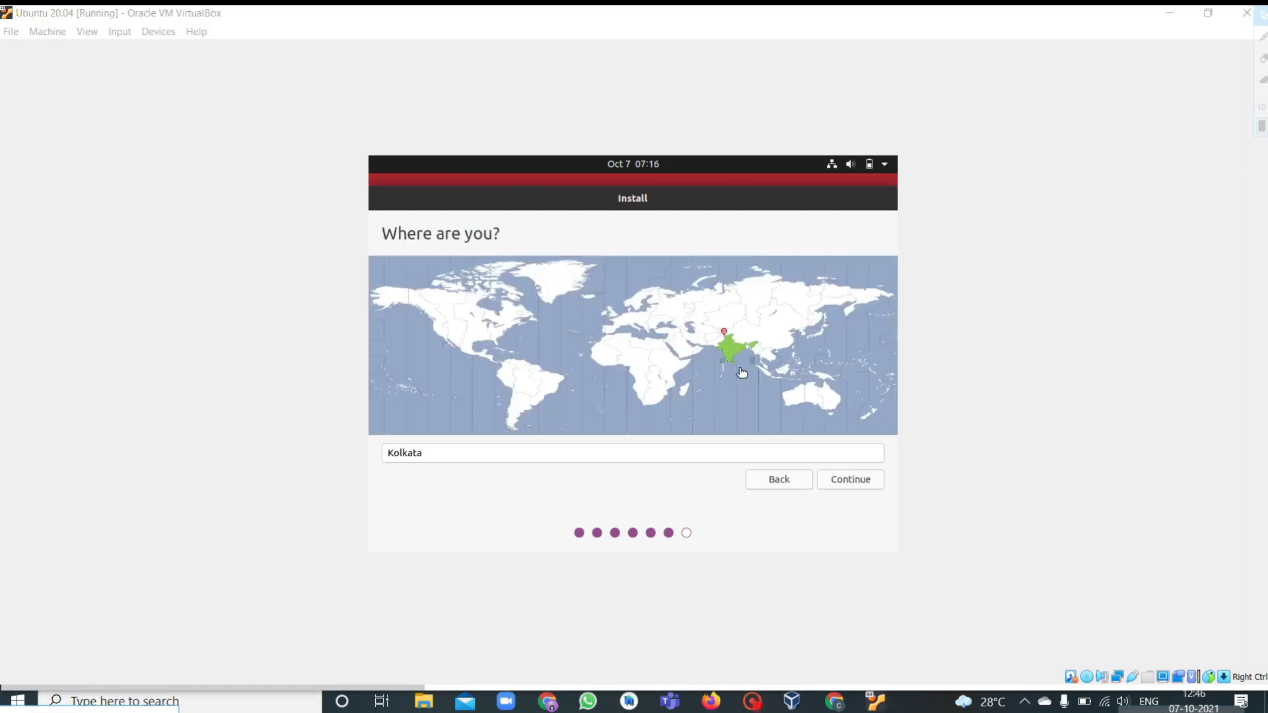
Pick India on the time zone map, change the location to Karnataka, and continue.
{"action": "left_click", "coordinate": [479, 456]}
{"action": "left_click", "coordinate": [725, 335]}
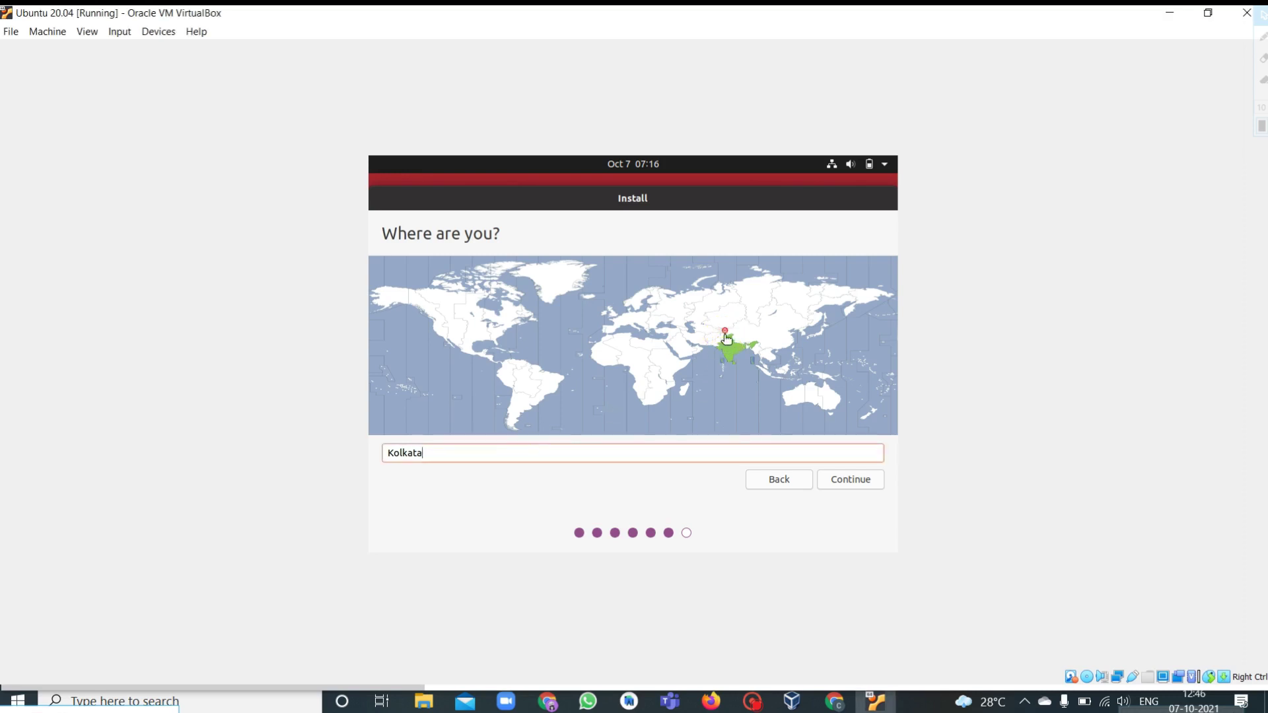
{"action": "left_click", "coordinate": [725, 343]}
{"action": "left_click", "coordinate": [471, 457]}
{"action": "key", "text": "BackSpace"}
{"action": "key", "text": "BackSpace"}
{"action": "key", "text": "BackSpace"}
{"action": "key", "text": "BackSpace"}
{"action": "key", "text": "BackSpace"}
{"action": "key", "text": "BackSpace"}
{"action": "key", "text": "BackSpace"}
{"action": "type", "text": "Bangalo"}
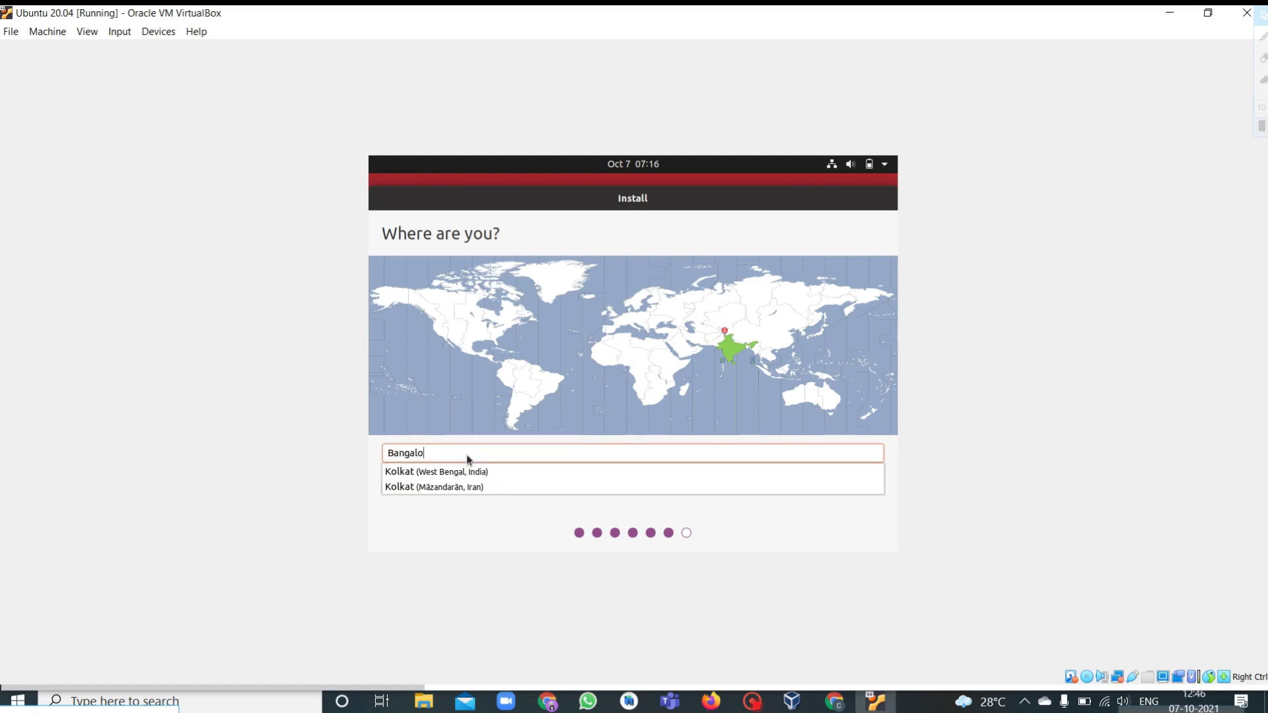
{"action": "type", "text": "re"}
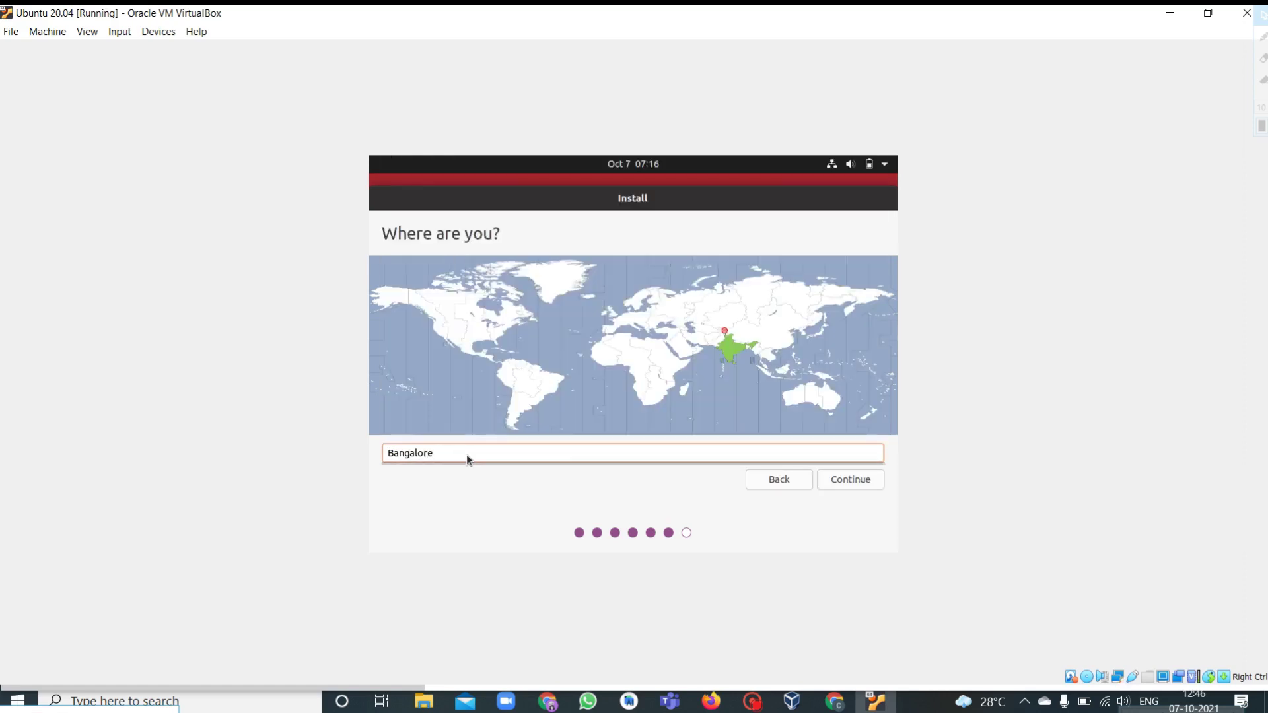
{"action": "key", "text": "BackSpace"}
{"action": "key", "text": "BackSpace"}
{"action": "key", "text": "BackSpace"}
{"action": "key", "text": "BackSpace"}
{"action": "key", "text": "BackSpace"}
{"action": "key", "text": "BackSpace"}
{"action": "key", "text": "BackSpace"}
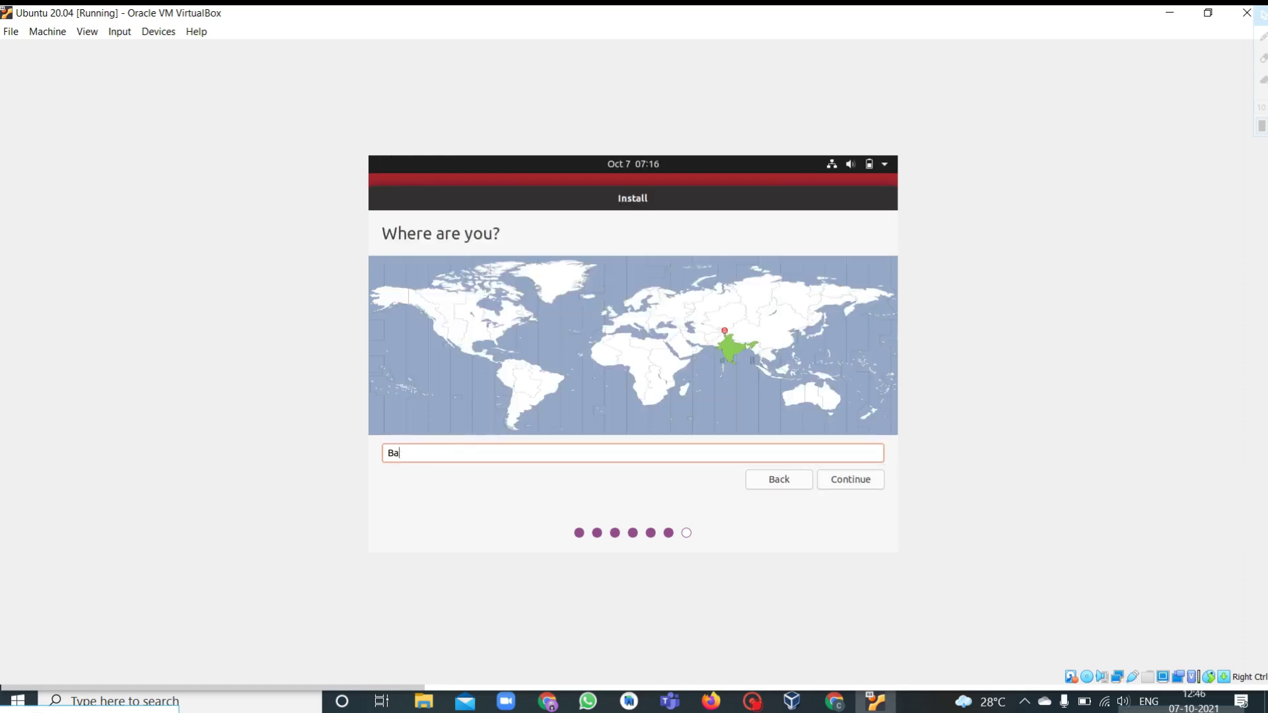
{"action": "key", "text": "BackSpace"}
{"action": "key", "text": "BackSpace"}
{"action": "type", "text": "Kolka"}
{"action": "key", "text": "BackSpace"}
{"action": "key", "text": "BackSpace"}
{"action": "key", "text": "BackSpace"}
{"action": "key", "text": "BackSpace"}
{"action": "type", "text": "arnata"}
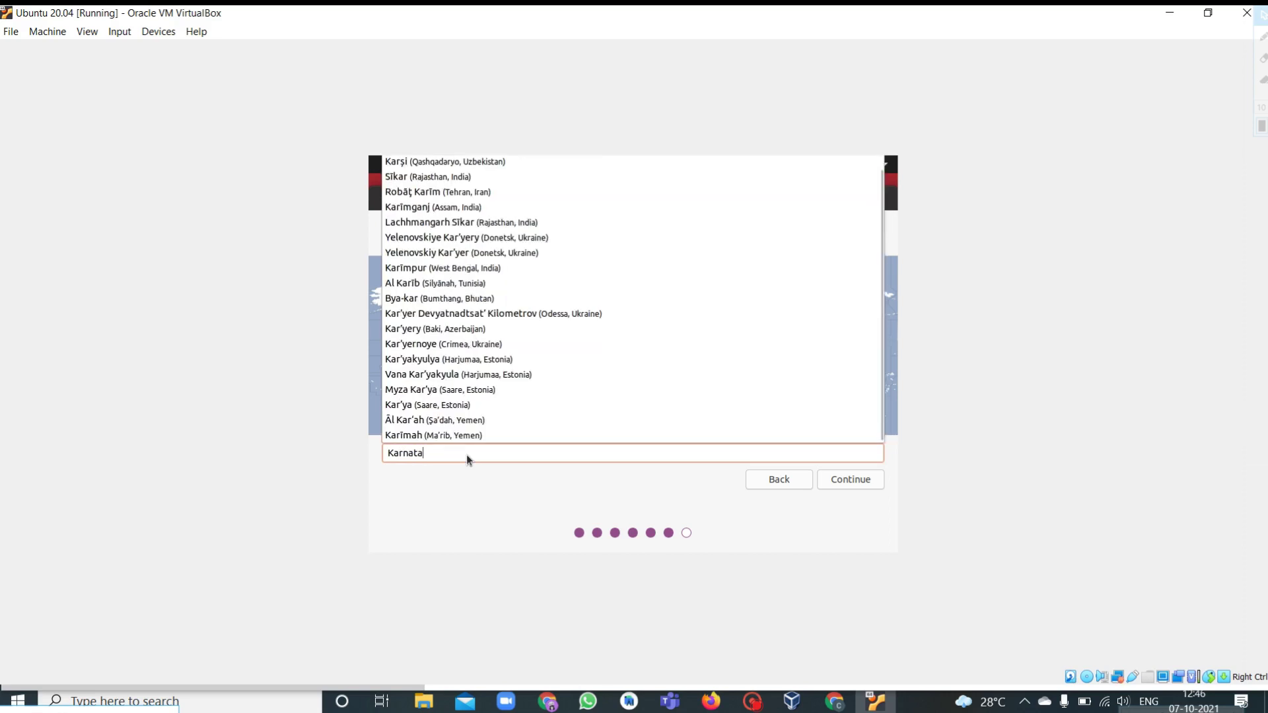
{"action": "type", "text": "ka"}
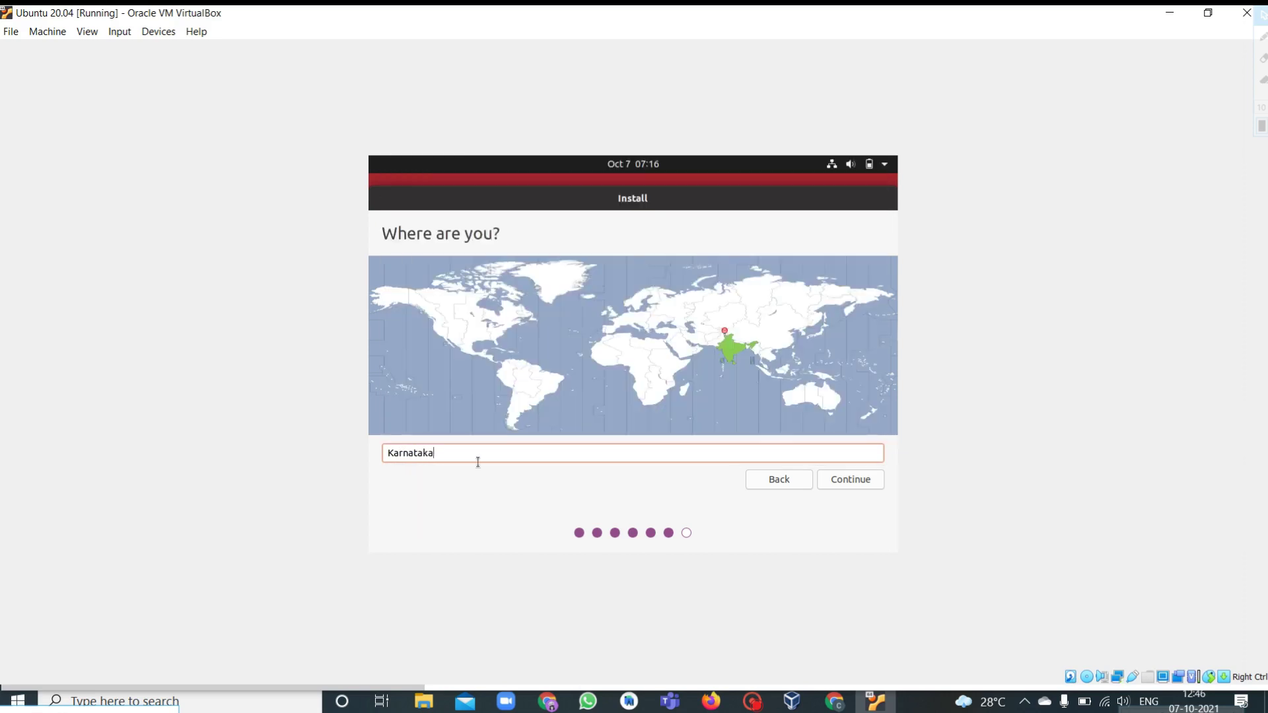
{"action": "left_click", "coordinate": [853, 480]}
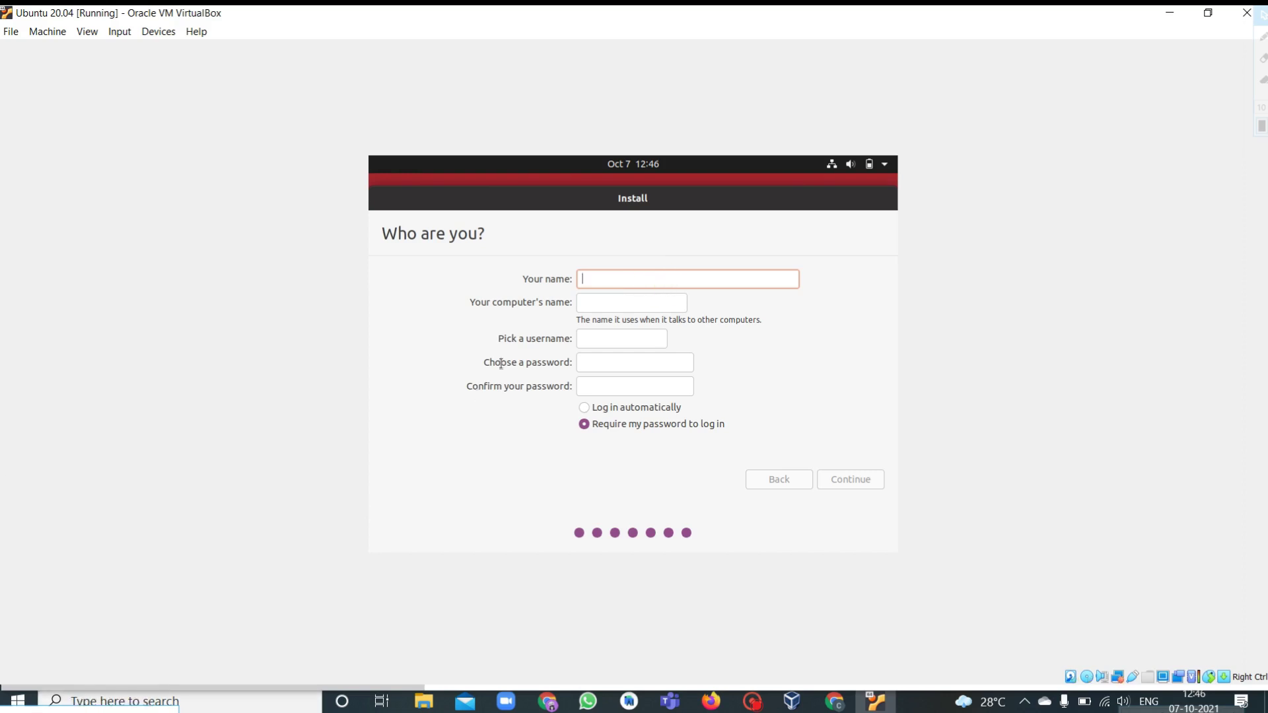
Enter 'Ubuntu' as the account's name.
{"action": "left_click", "coordinate": [598, 278]}
{"action": "type", "text": "O"}
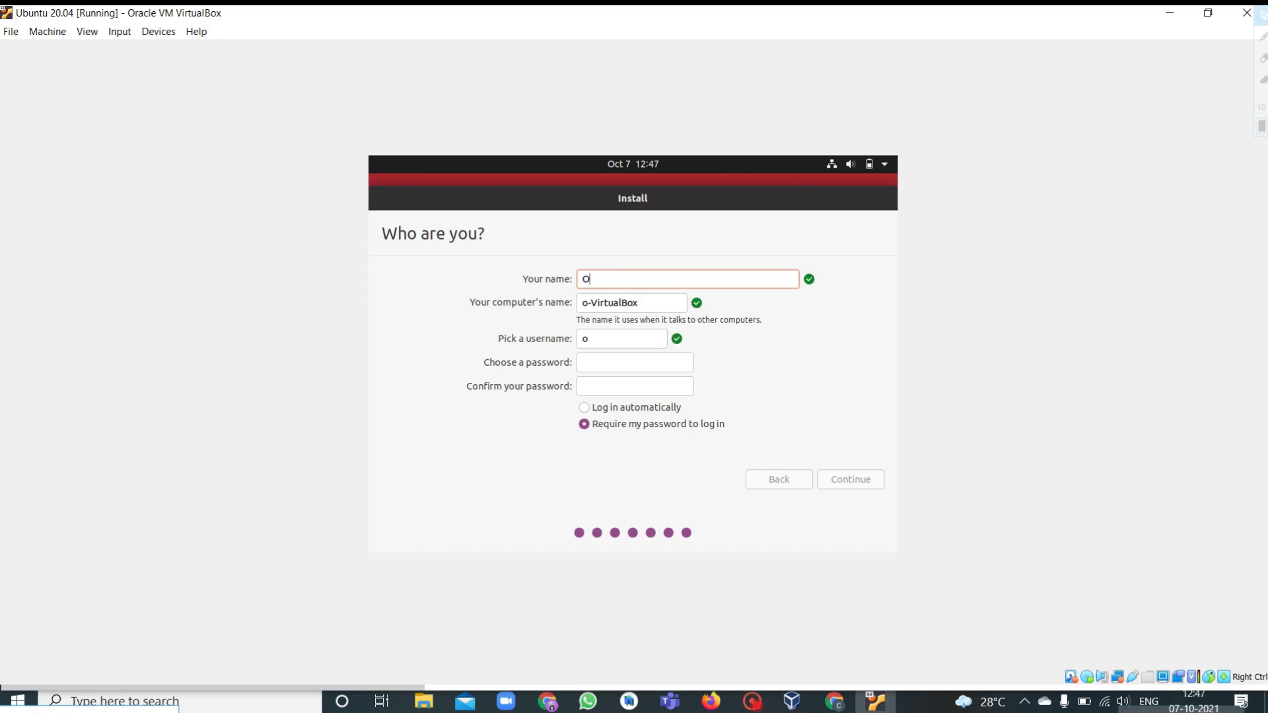
{"action": "type", "text": "perat"}
{"action": "key", "text": "BackSpace"}
{"action": "key", "text": "BackSpace"}
{"action": "key", "text": "BackSpace"}
{"action": "key", "text": "BackSpace"}
{"action": "key", "text": "BackSpace"}
{"action": "key", "text": "BackSpace"}
{"action": "type", "text": "Ubuntu"}
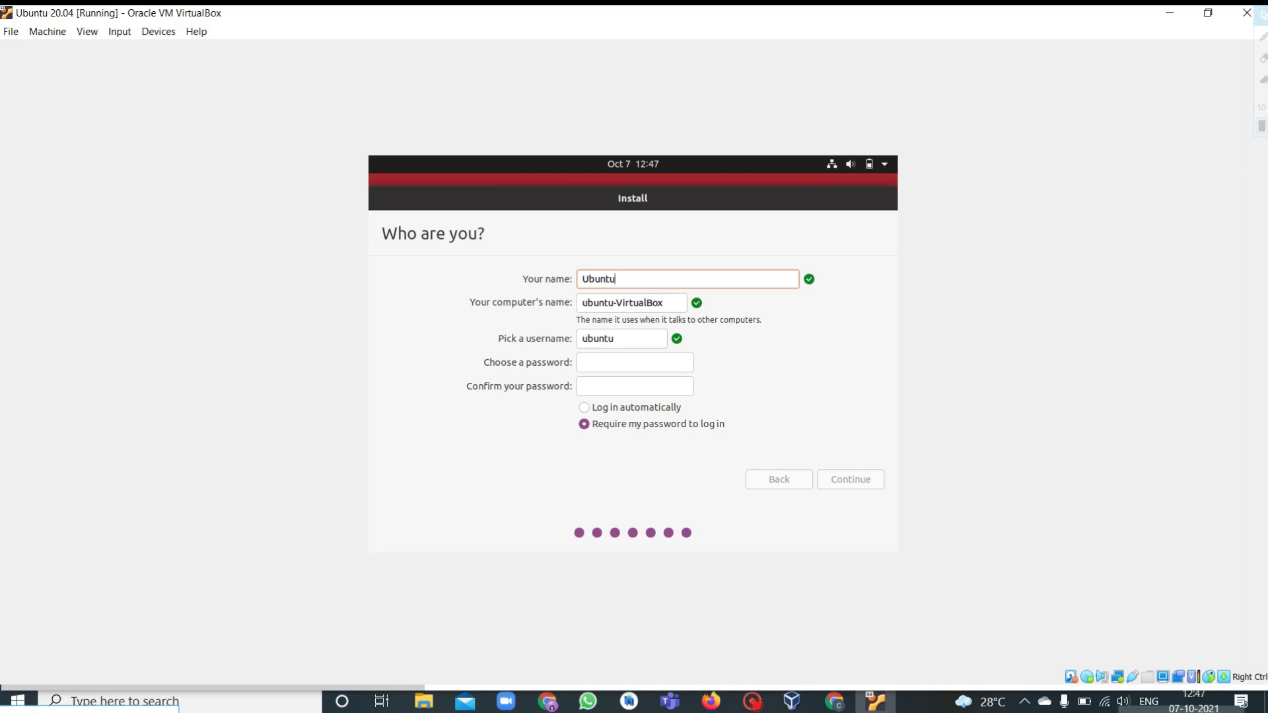
Set and confirm the account password, require it at login, and continue installing.
{"action": "left_click", "coordinate": [628, 362]}
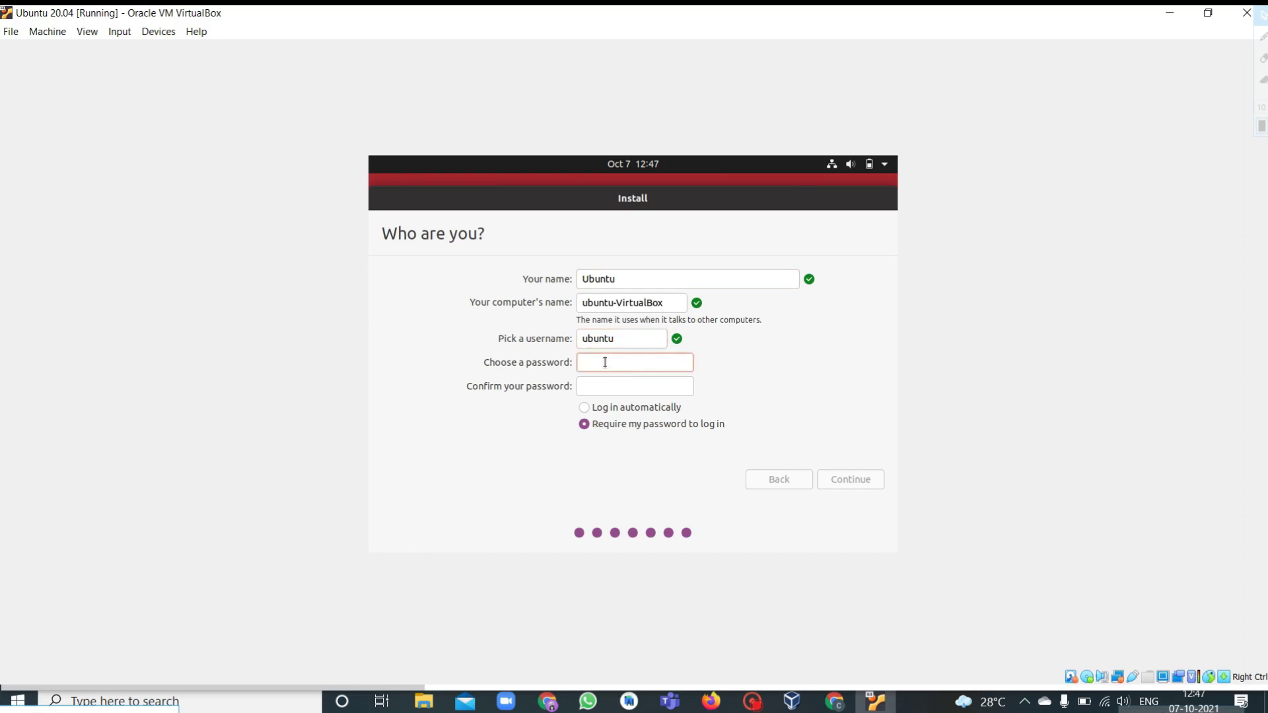
{"action": "type", "text": "ubuntu12"}
{"action": "left_click", "coordinate": [605, 384]}
{"action": "type", "text": "ubuntu"}
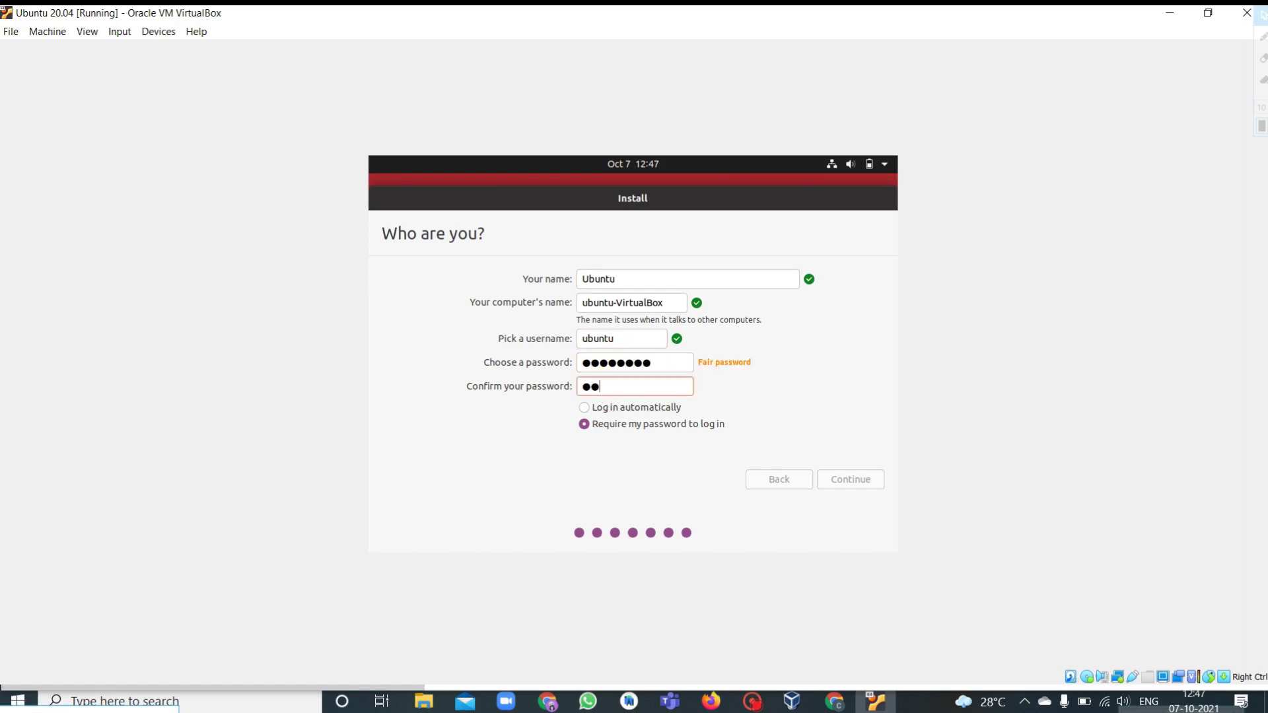
{"action": "type", "text": "12"}
{"action": "left_click", "coordinate": [585, 410]}
{"action": "left_click", "coordinate": [589, 425]}
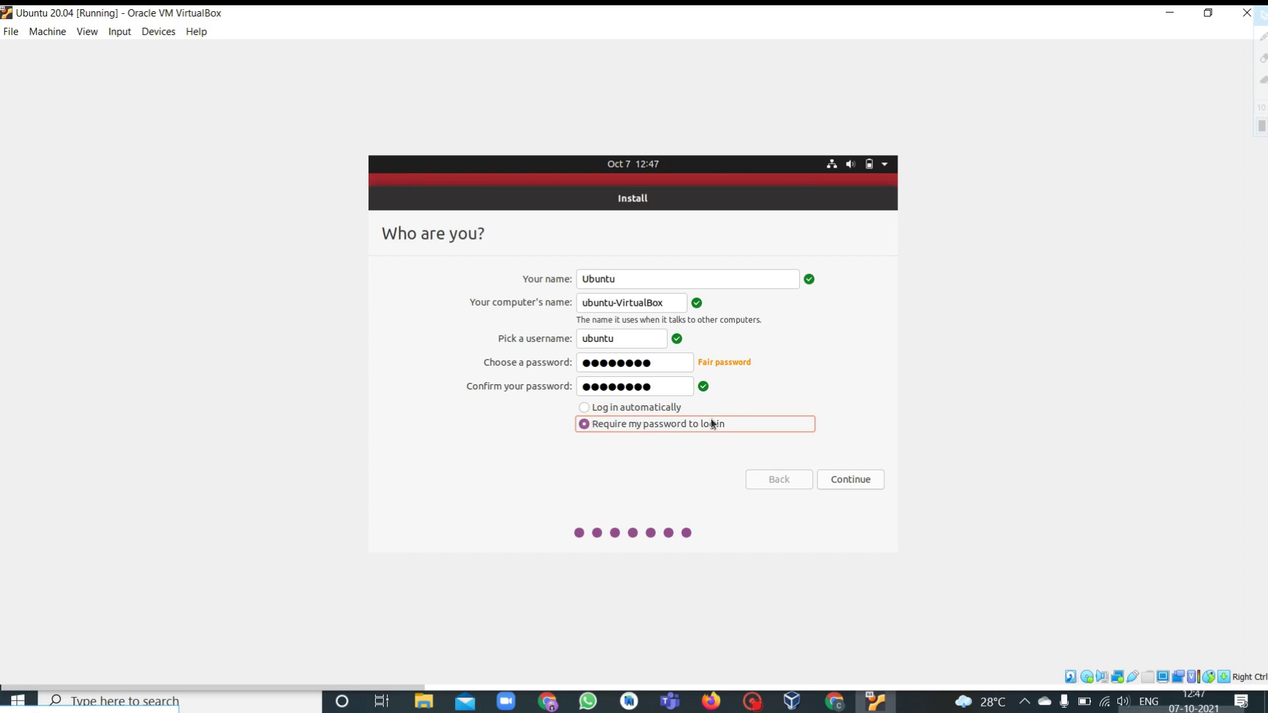
{"action": "left_click", "coordinate": [868, 485]}
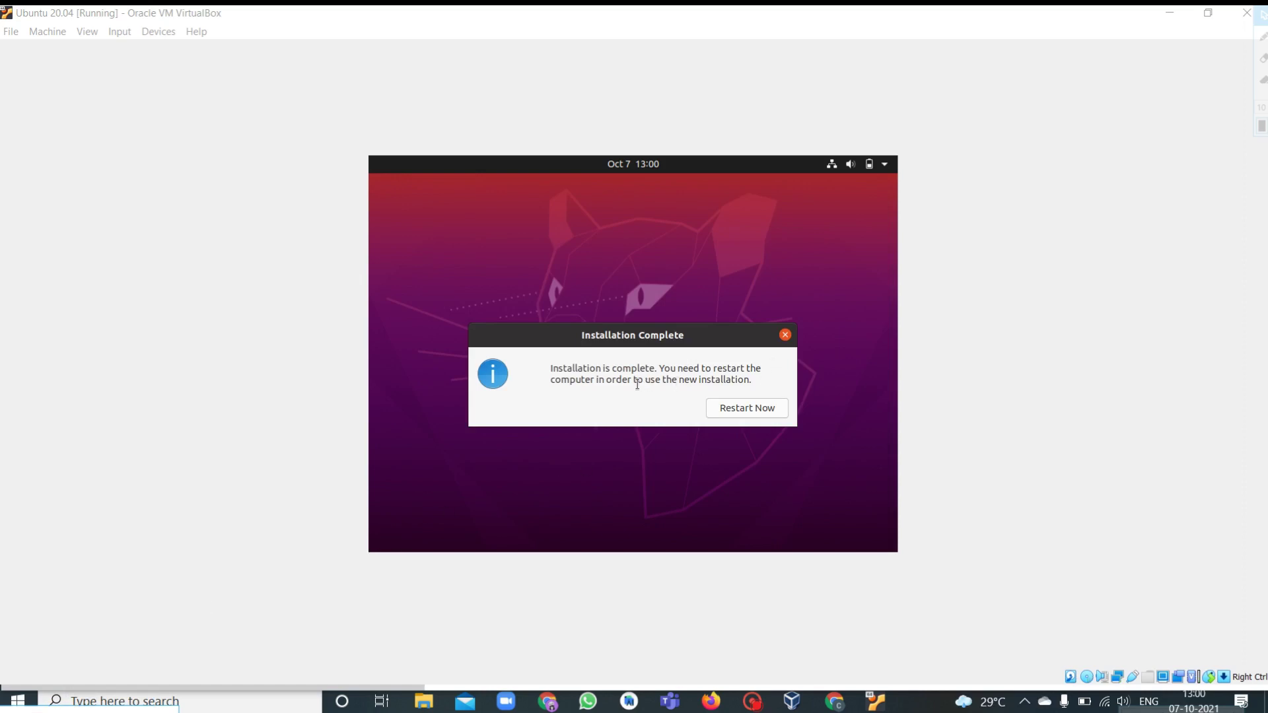
Restart Ubuntu, confirm the installation medium is removed, and dismiss the mouse integration notice.
{"action": "left_click", "coordinate": [732, 410]}
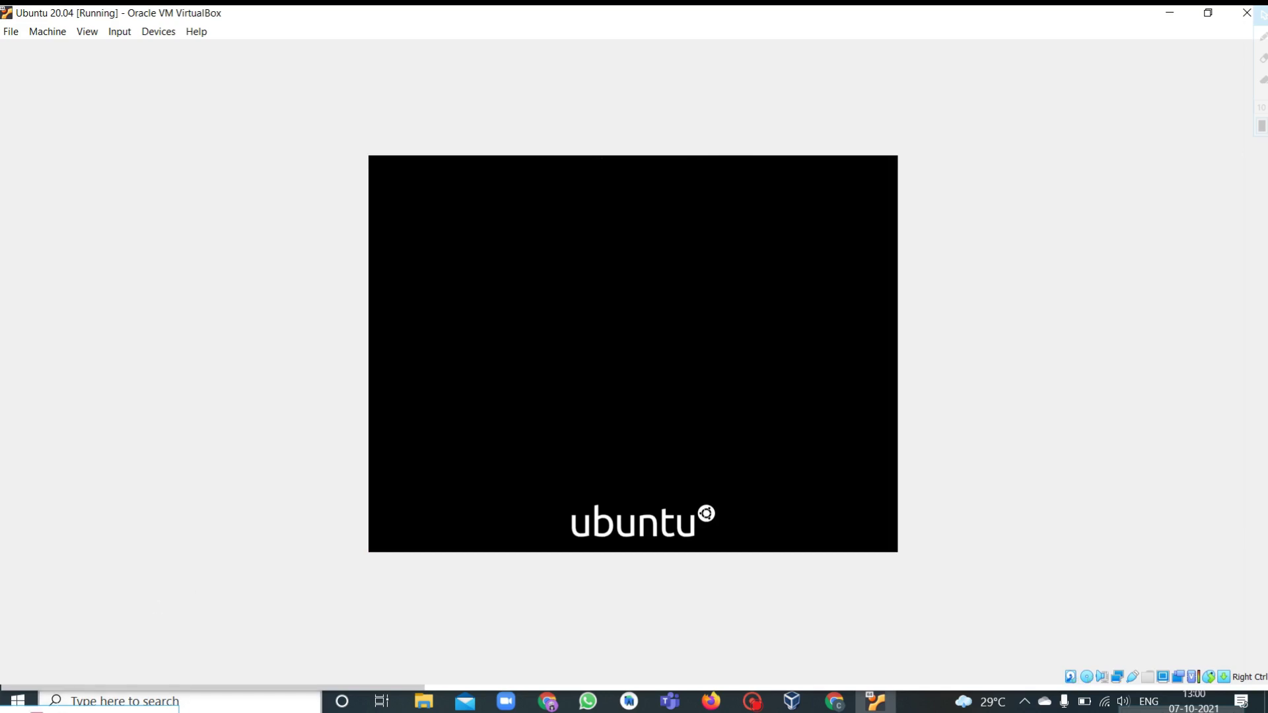
{"action": "left_click", "coordinate": [63, 712]}
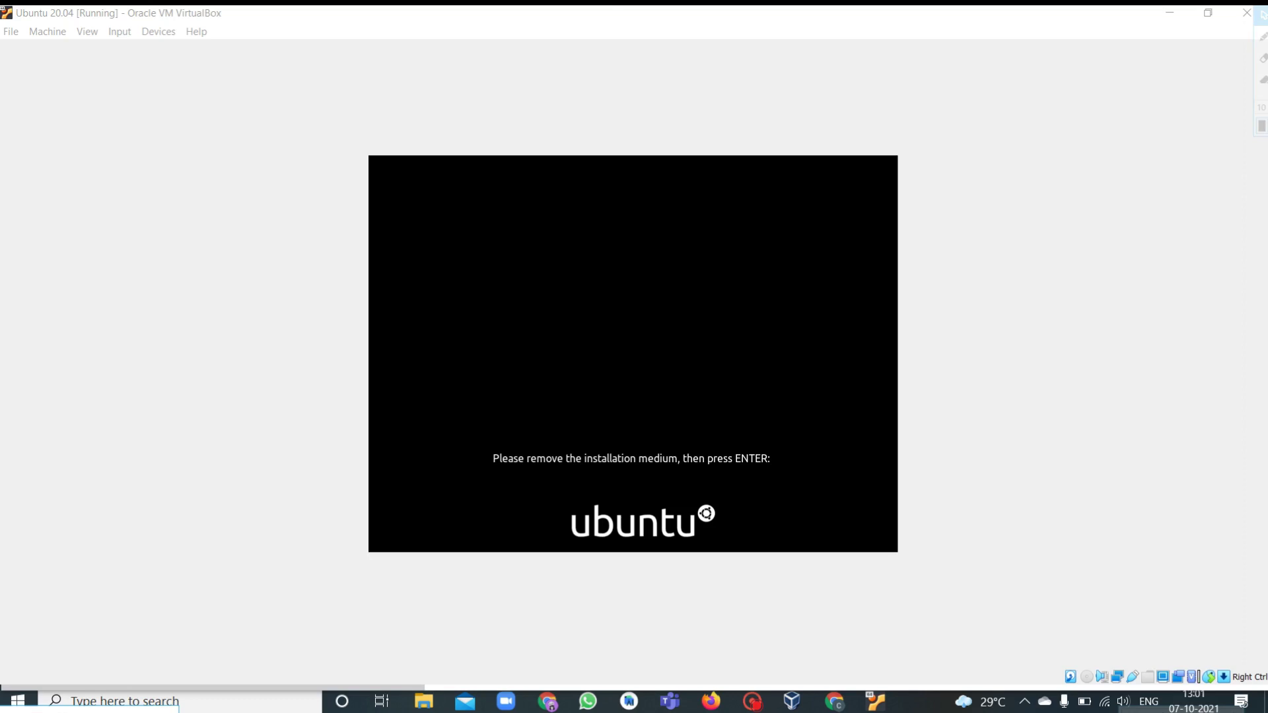
{"action": "key", "text": "Return"}
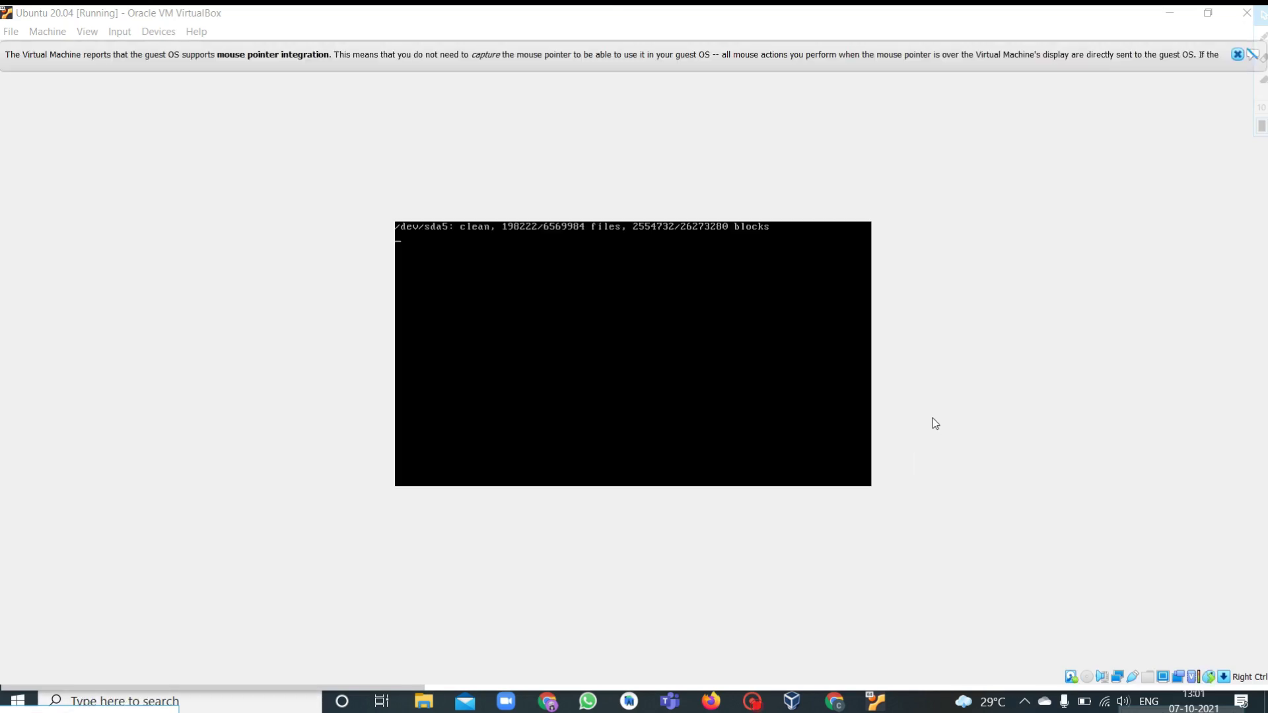
{"action": "left_click", "coordinate": [1237, 54]}
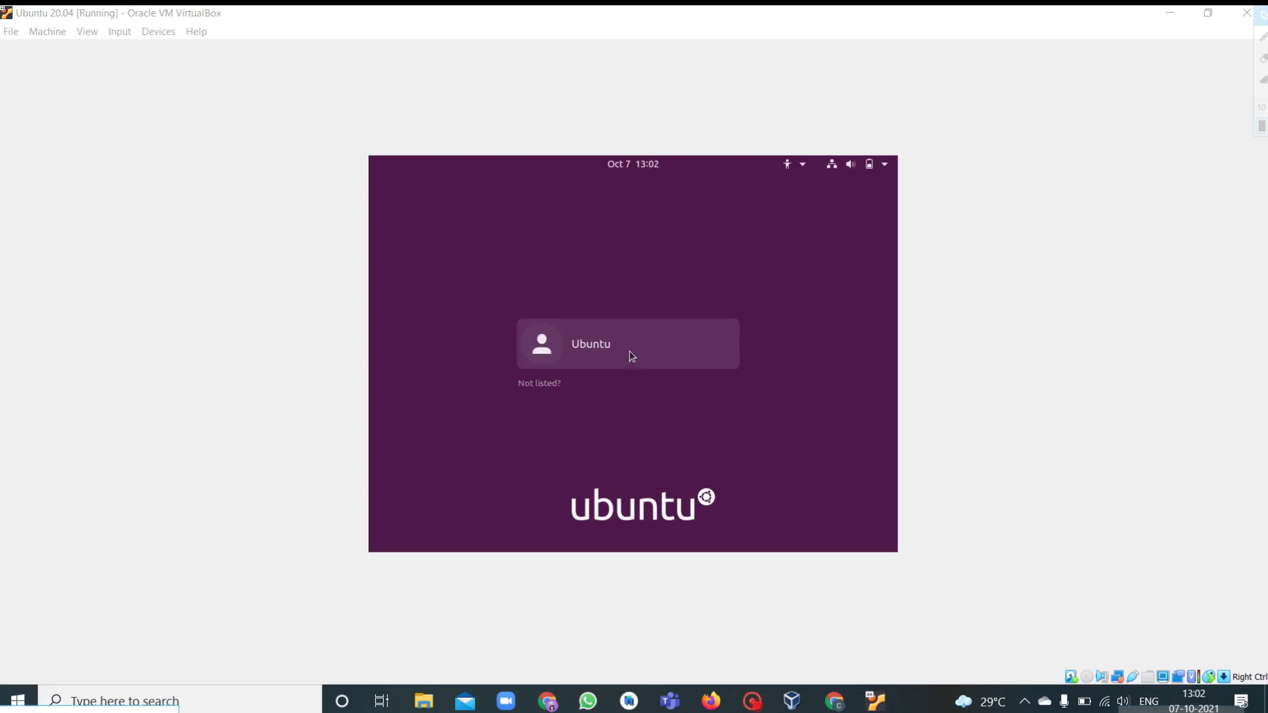
Log in as the Ubuntu user with the account password.
{"action": "left_click", "coordinate": [608, 352]}
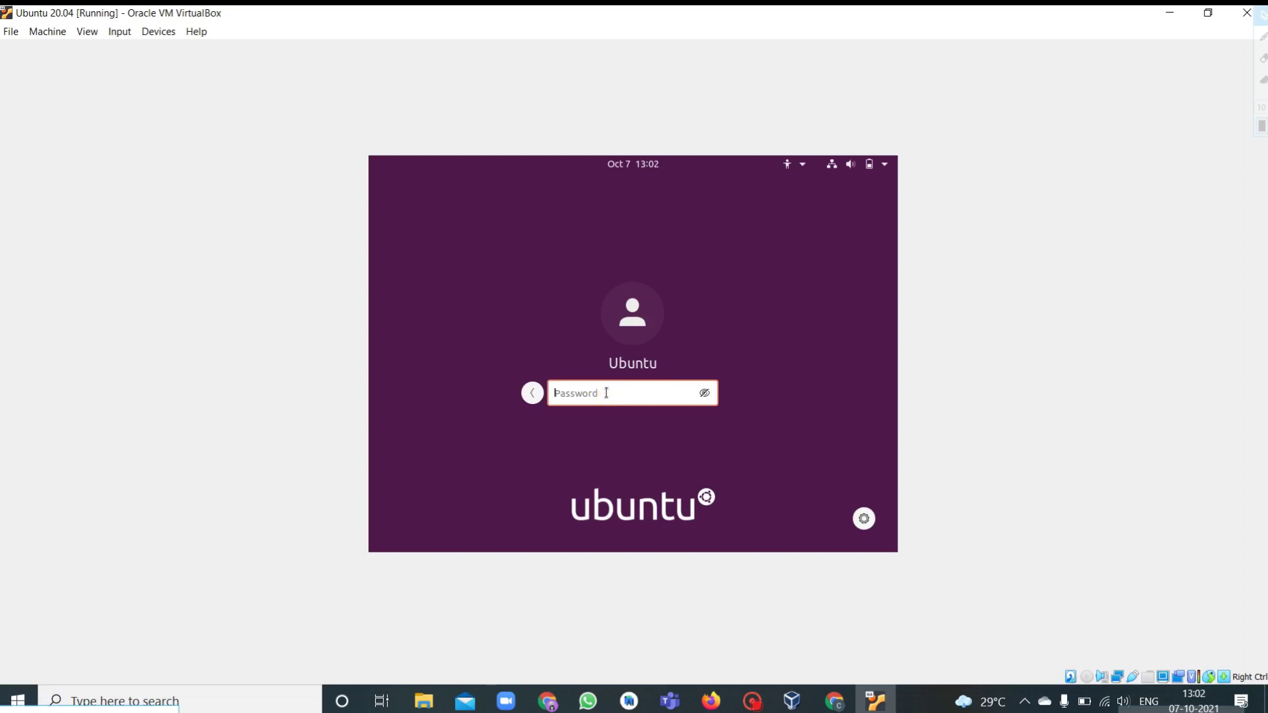
{"action": "type", "text": "ub"}
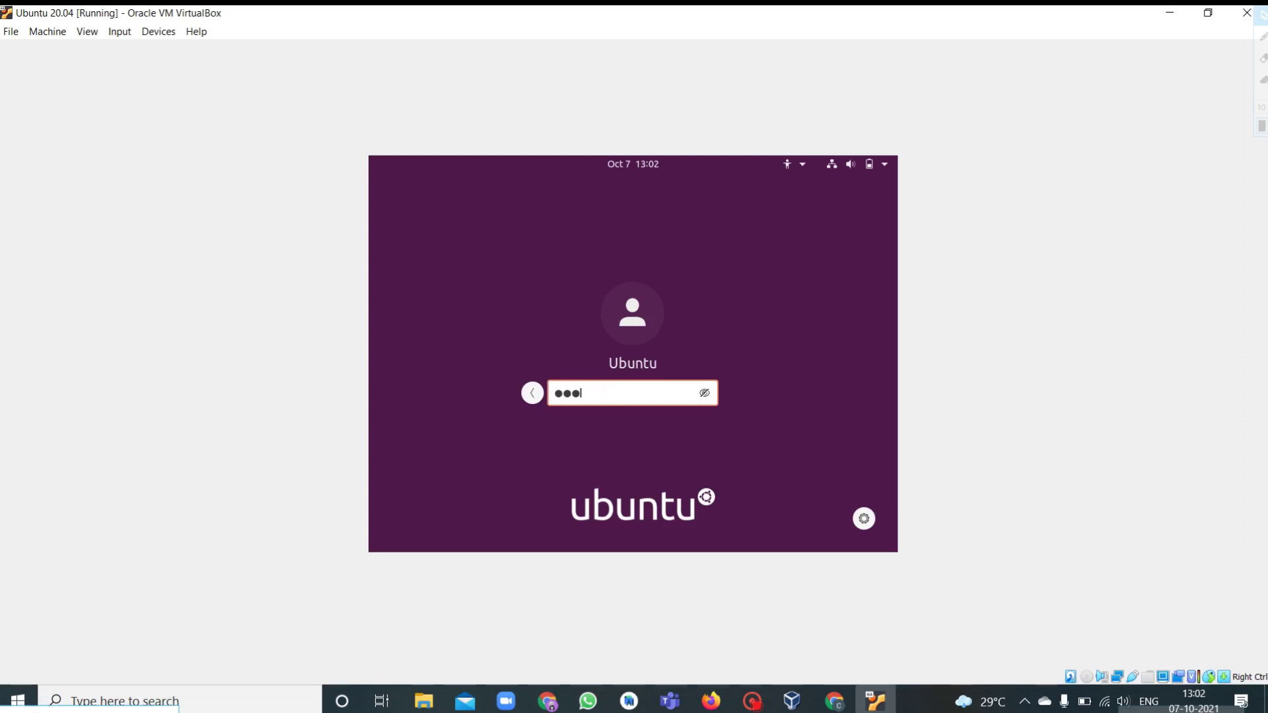
{"action": "type", "text": "ntu12"}
{"action": "key", "text": "Return"}
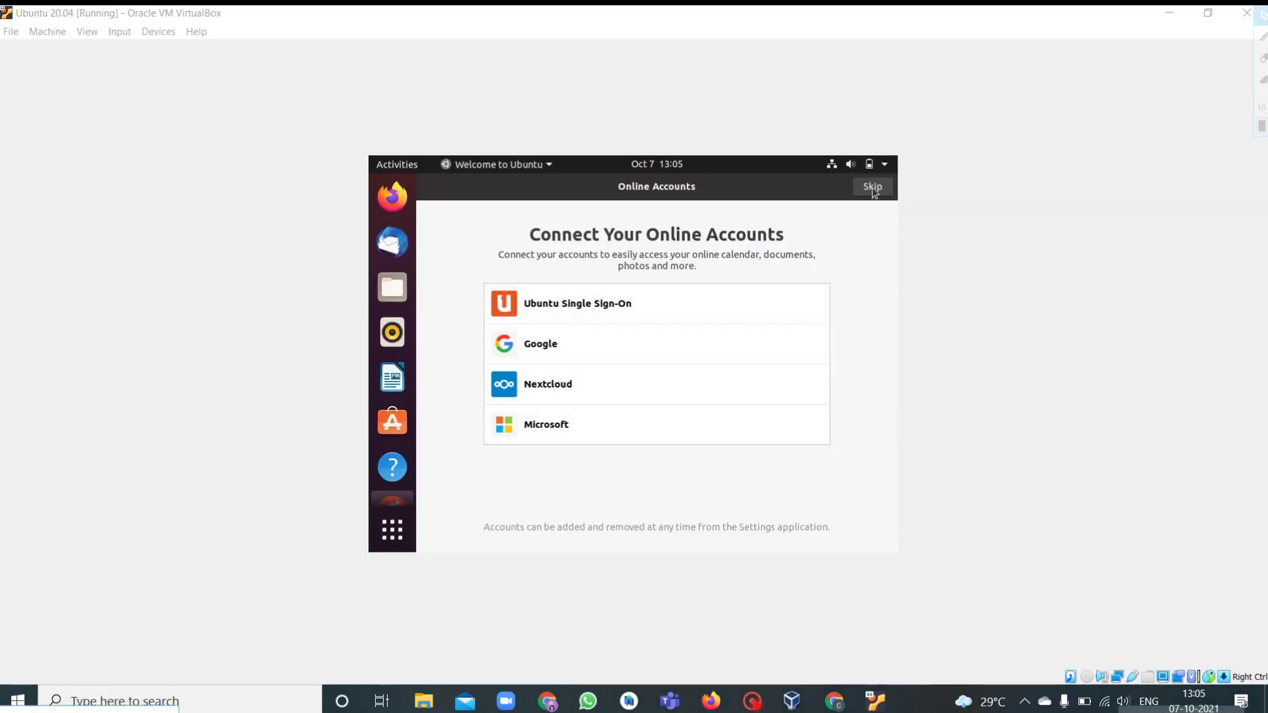
Skip online accounts and Livepatch, decline sending system info, and finish the Welcome setup.
{"action": "left_click", "coordinate": [872, 187]}
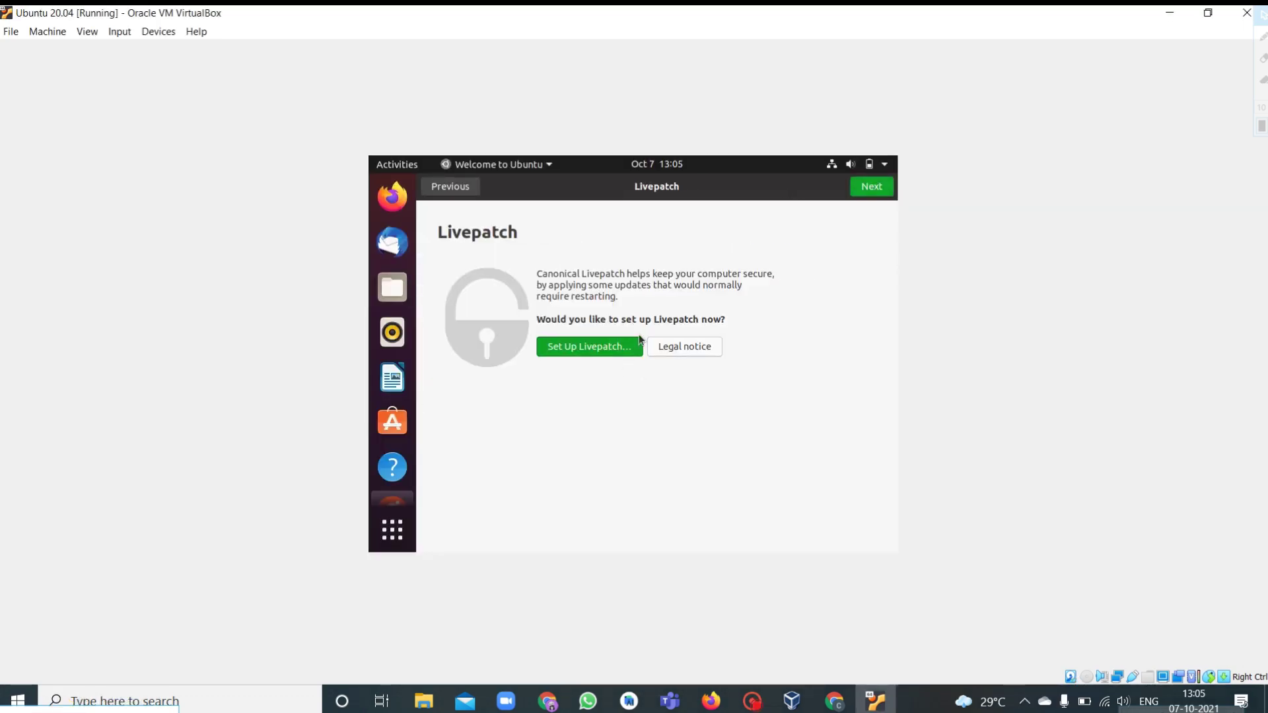
{"action": "left_click", "coordinate": [872, 186]}
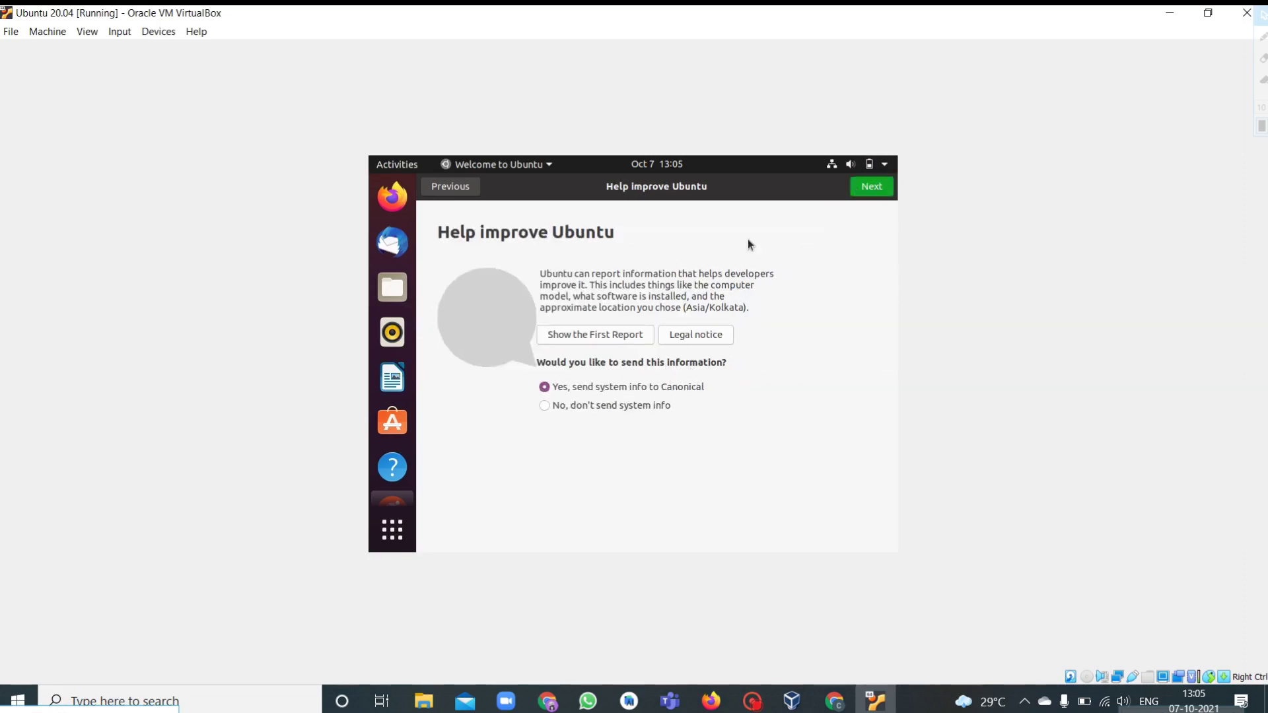
{"action": "left_click", "coordinate": [545, 406]}
{"action": "left_click", "coordinate": [878, 194]}
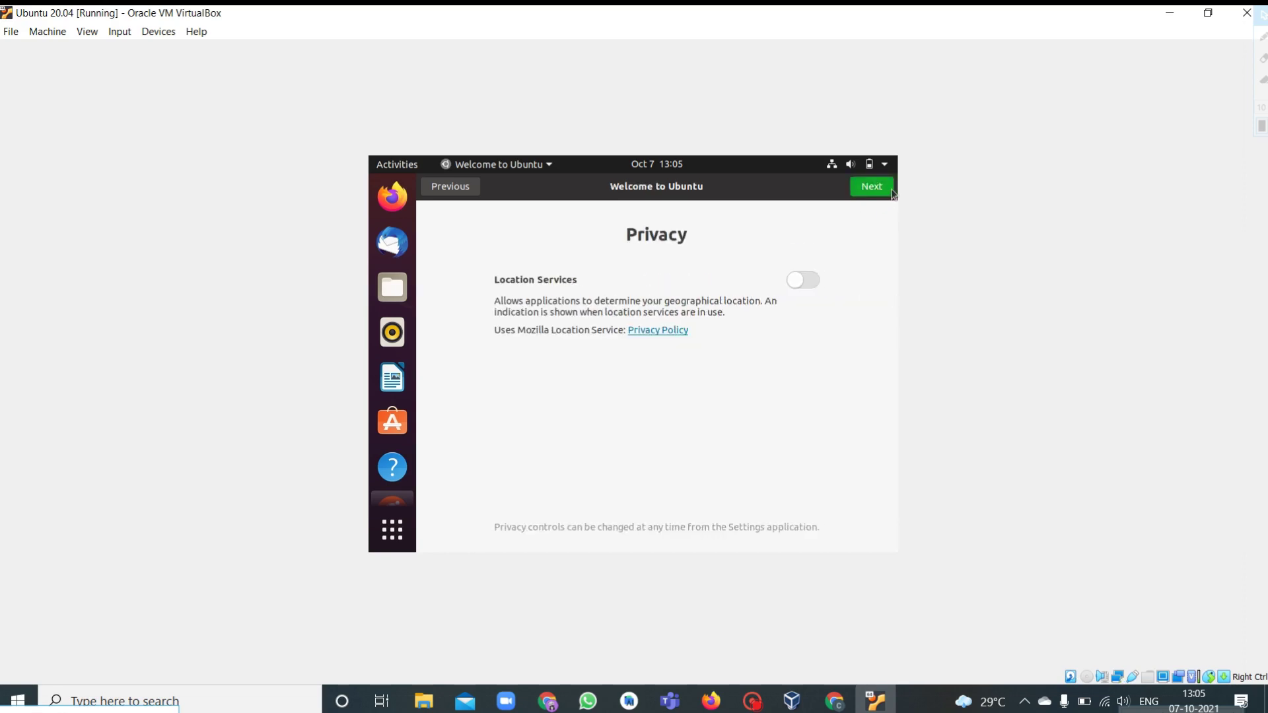
{"action": "left_click", "coordinate": [880, 192]}
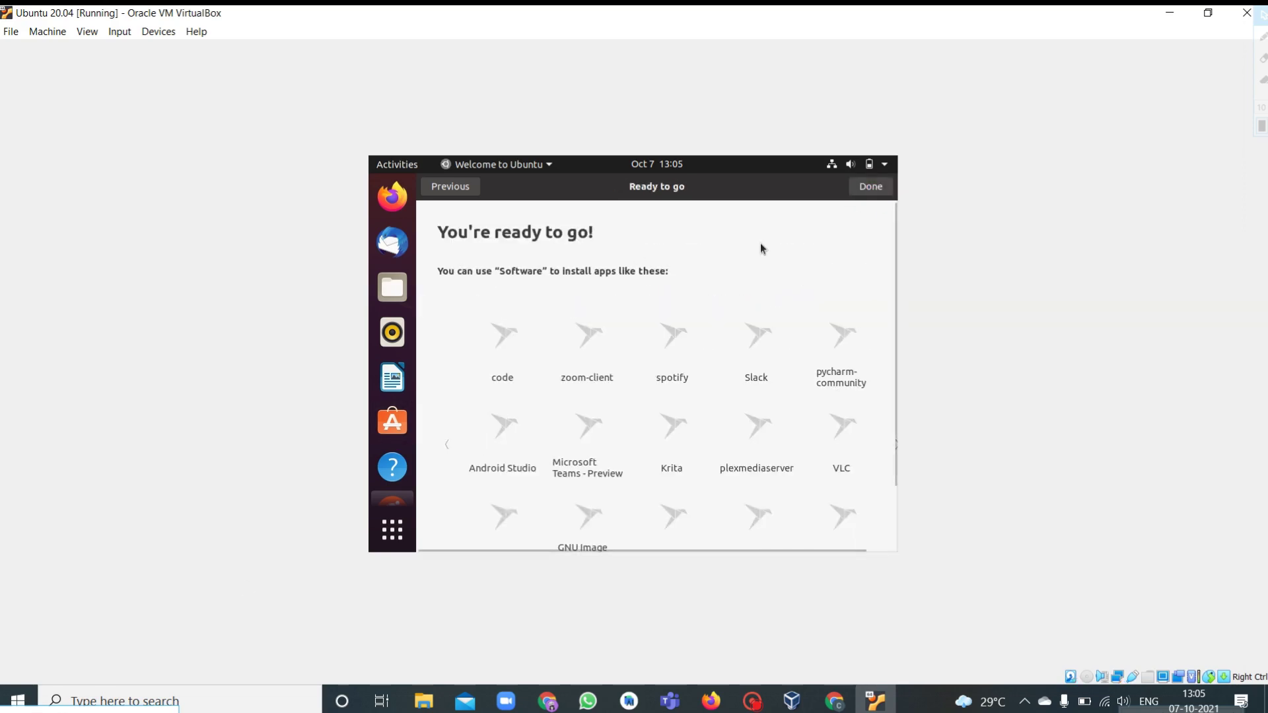
{"action": "left_click", "coordinate": [872, 189]}
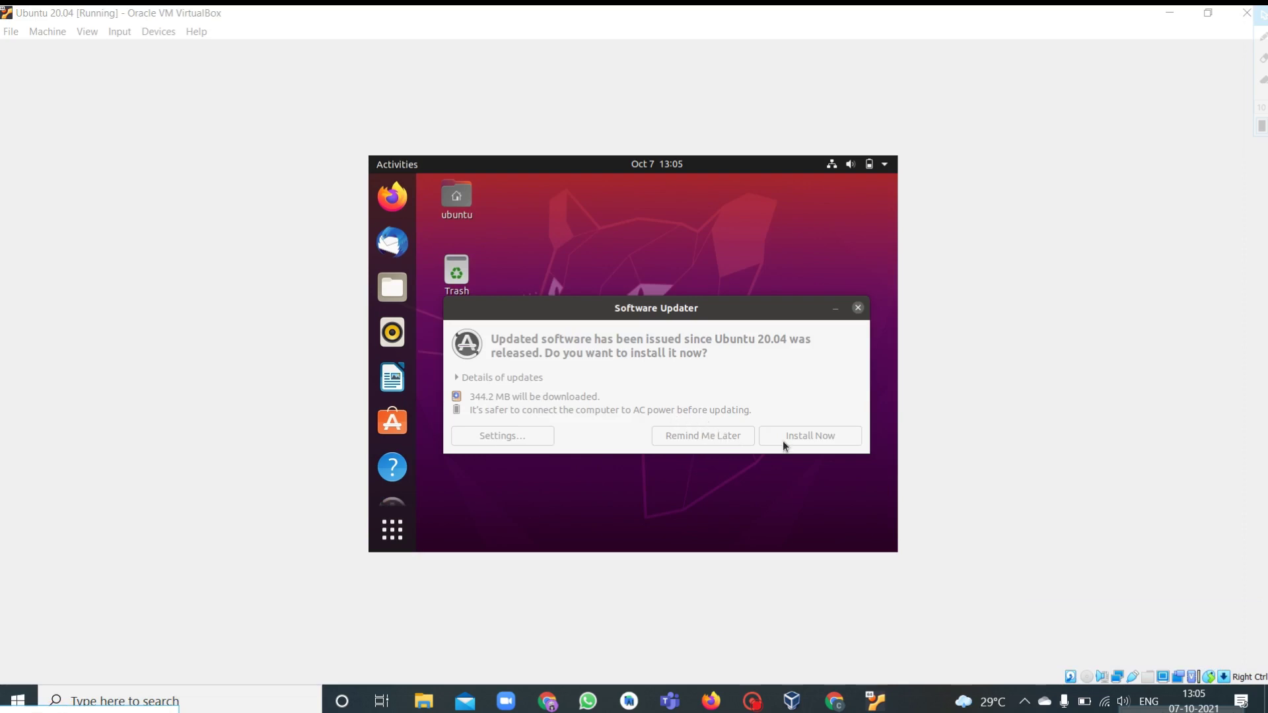
Postpone the software updates with Remind Me Later and open a terminal from the desktop.
{"action": "left_click", "coordinate": [703, 438]}
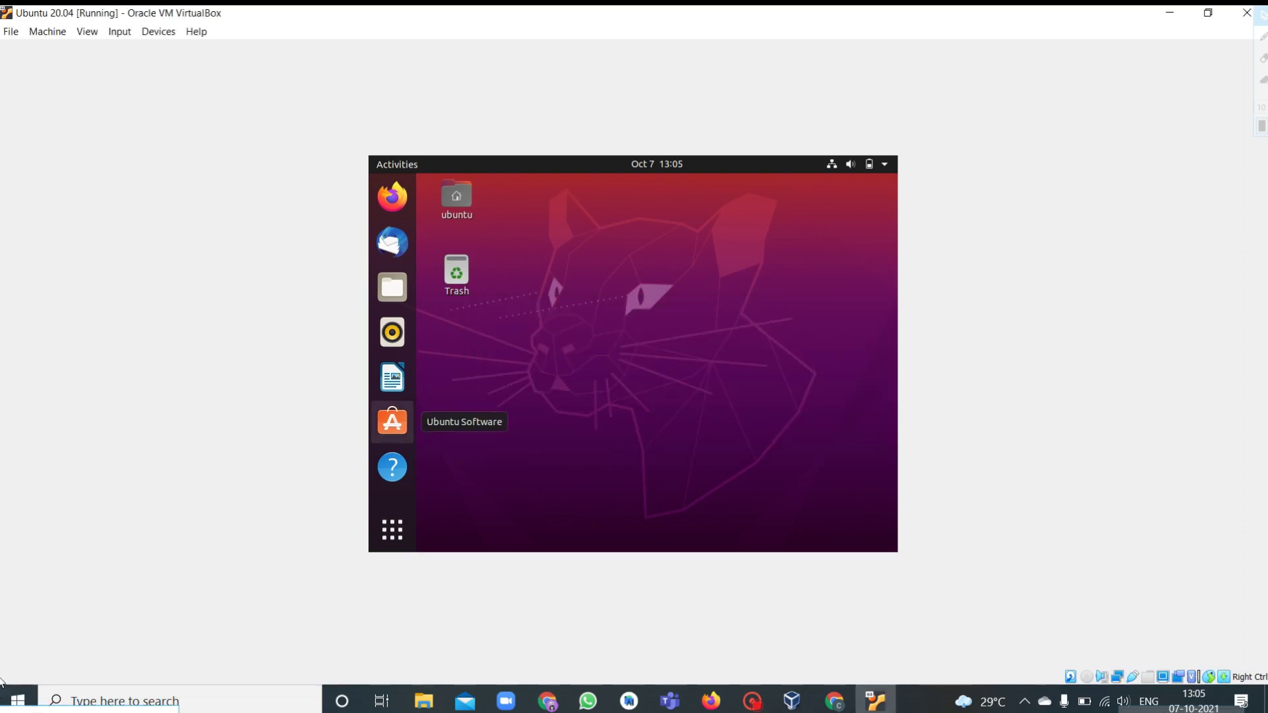
{"action": "right_click", "coordinate": [572, 254]}
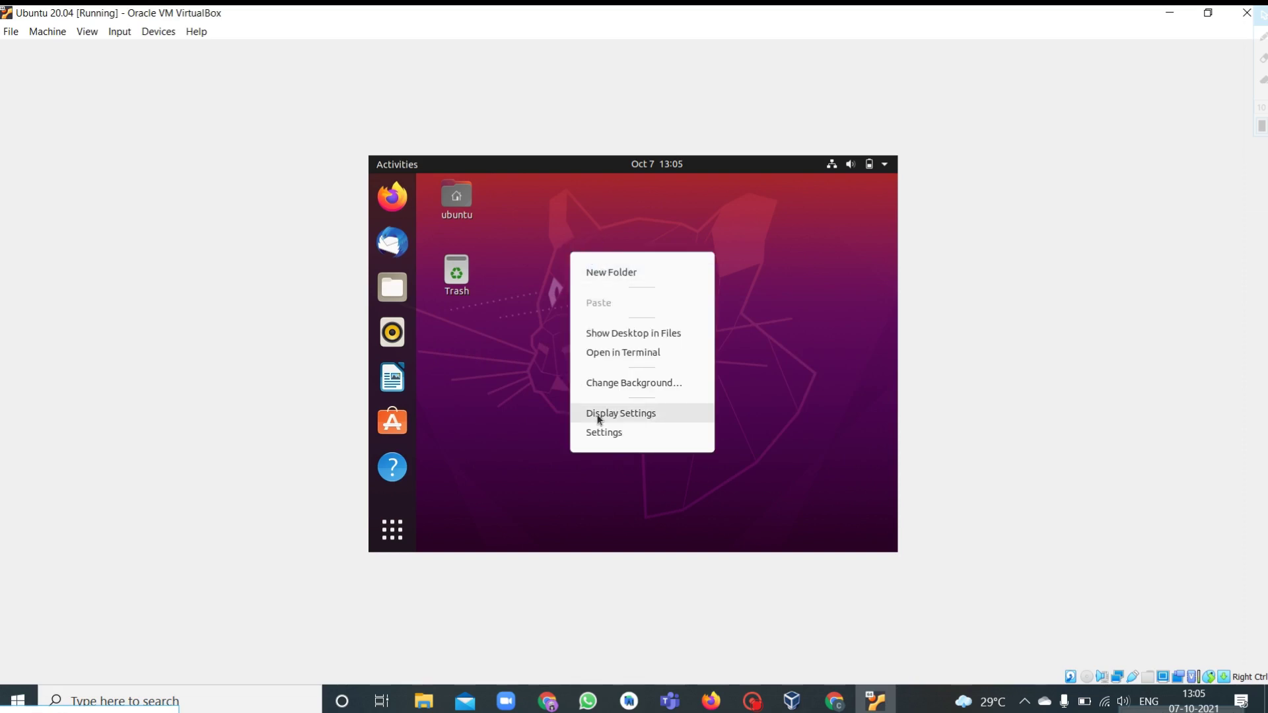
{"action": "left_click", "coordinate": [607, 354]}
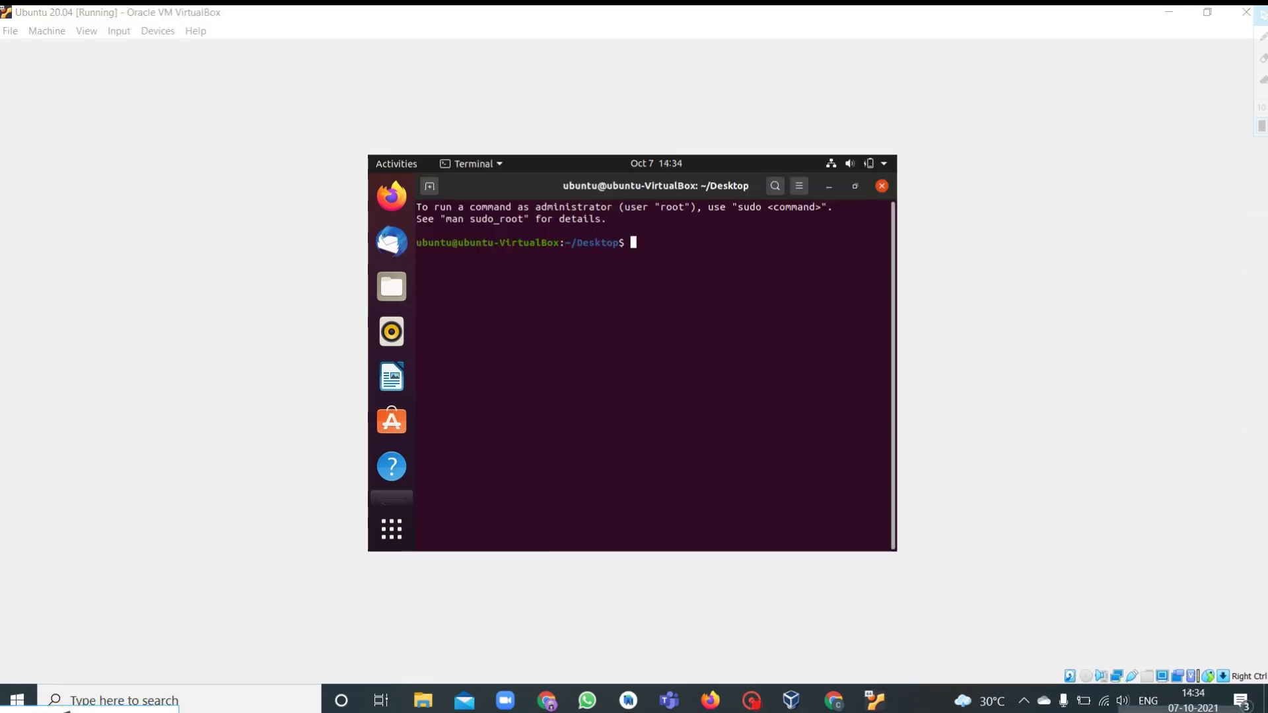